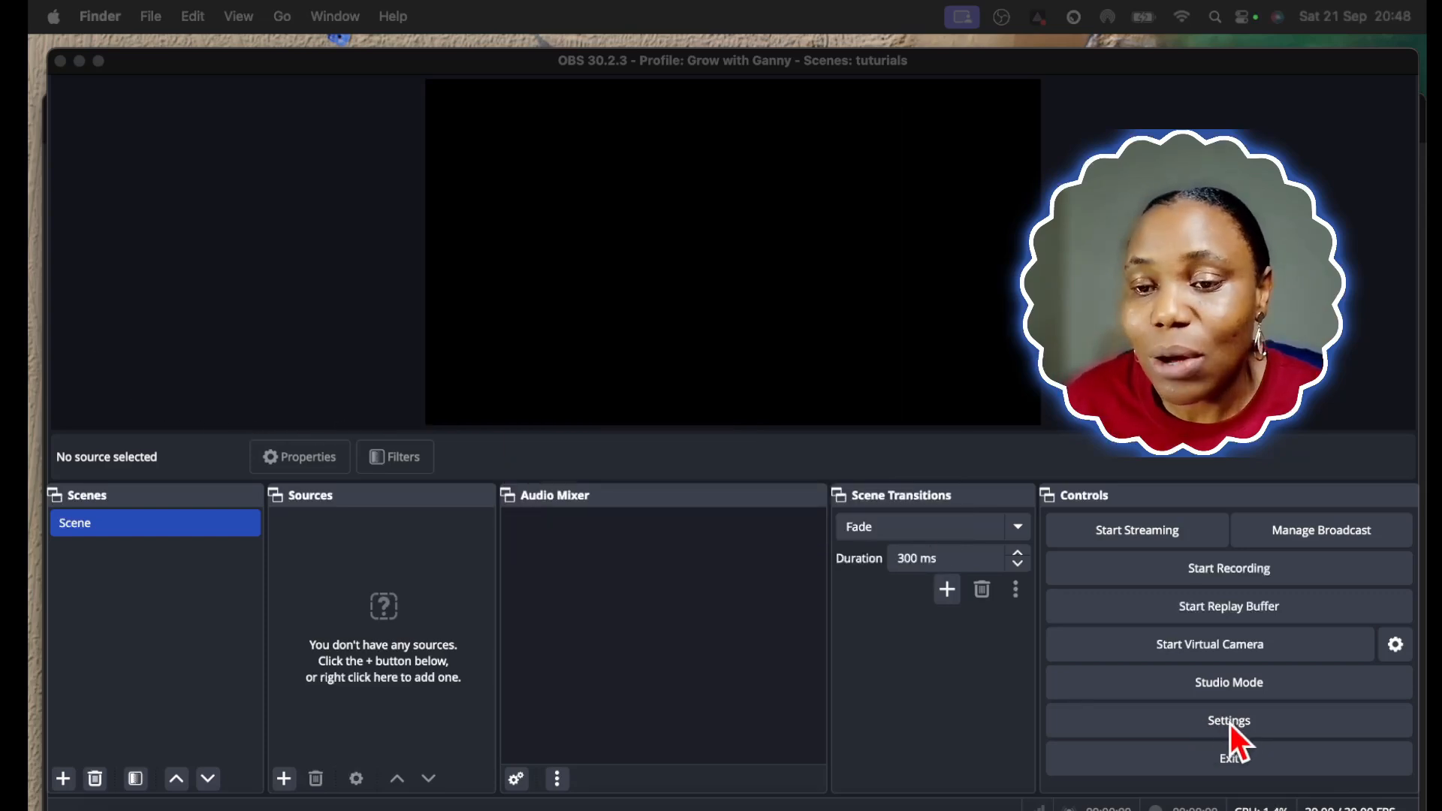
# Open the output settings after viewing the Appearance and Stream settings, and choose the Advanced output mode
pyautogui.click(1223, 721)
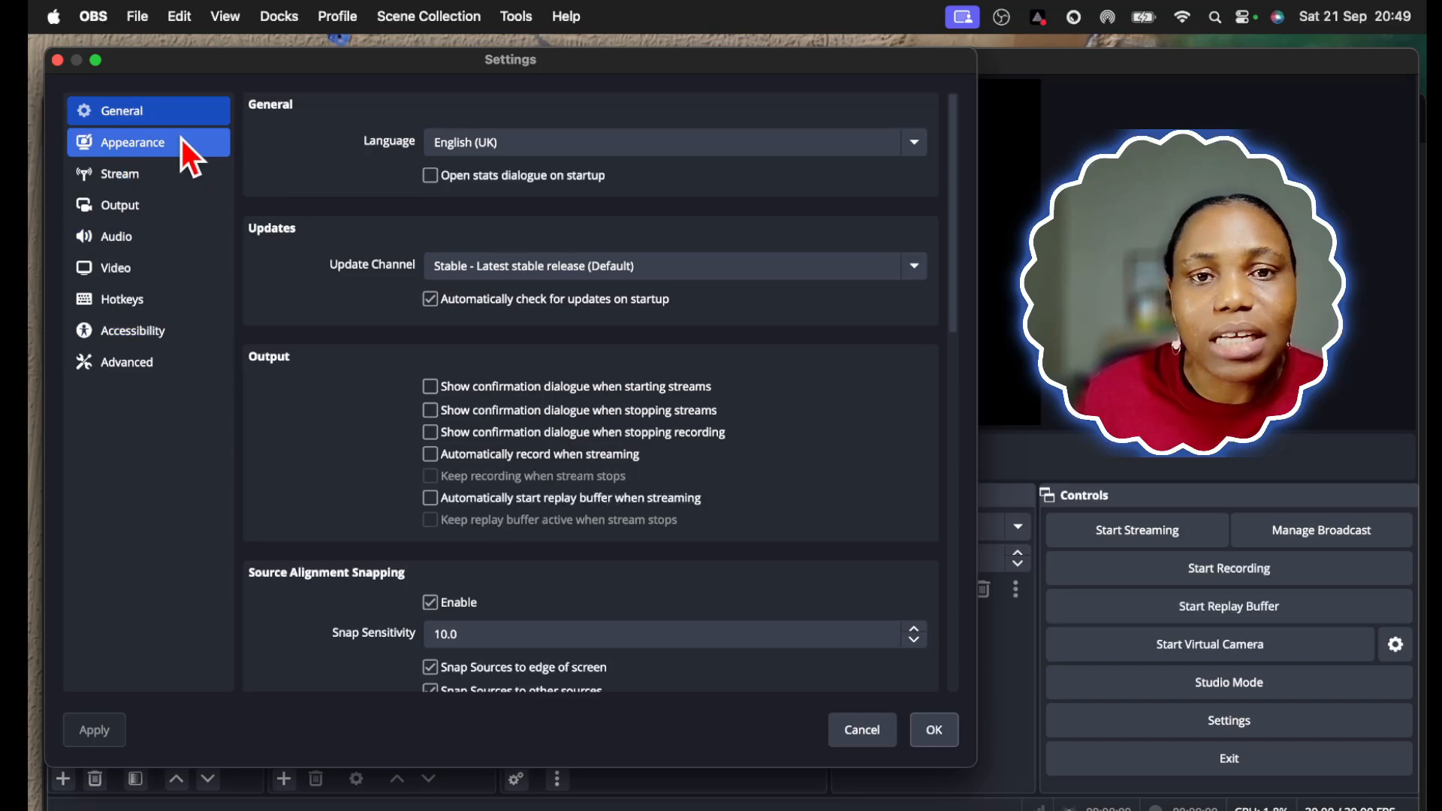
pyautogui.click(151, 150)
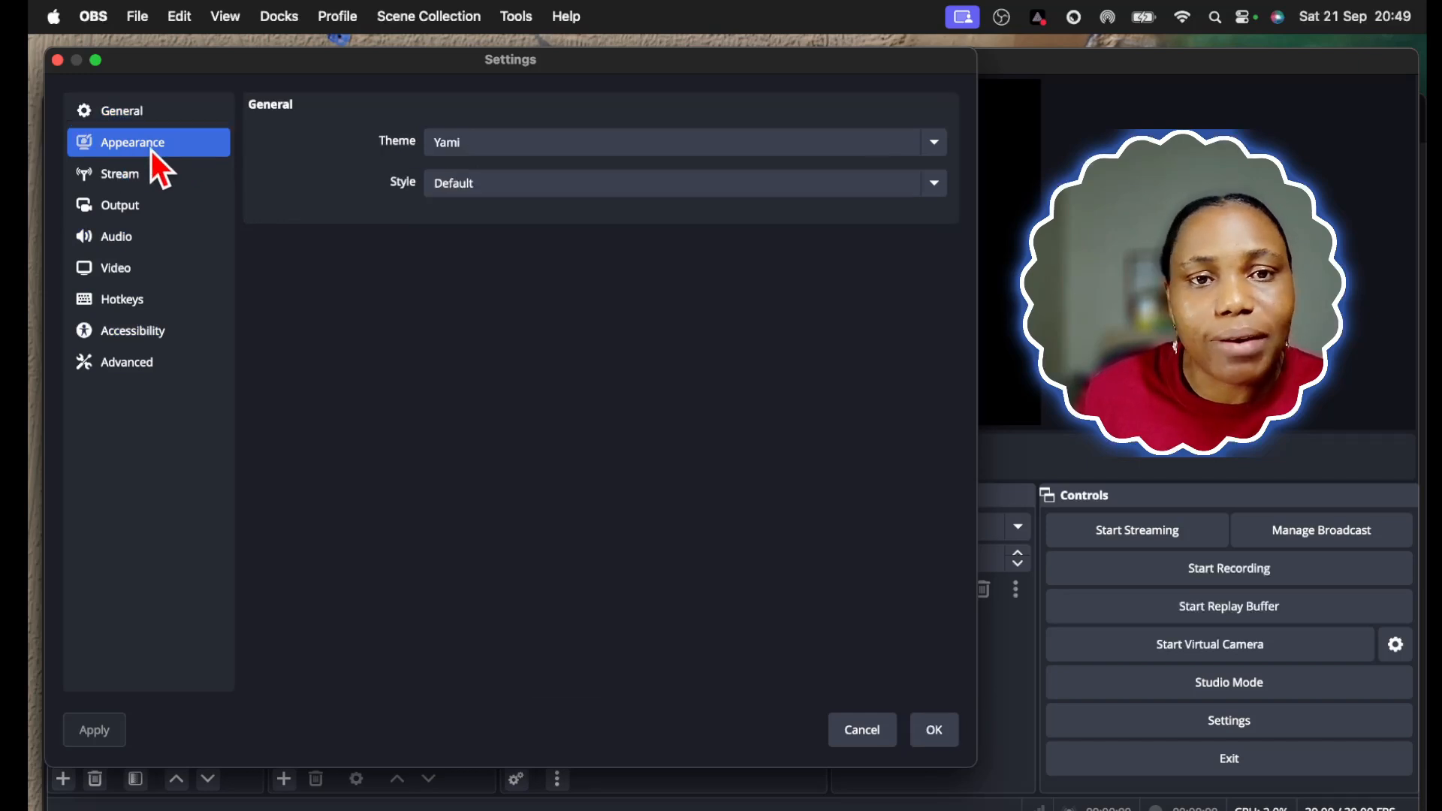
pyautogui.click(133, 187)
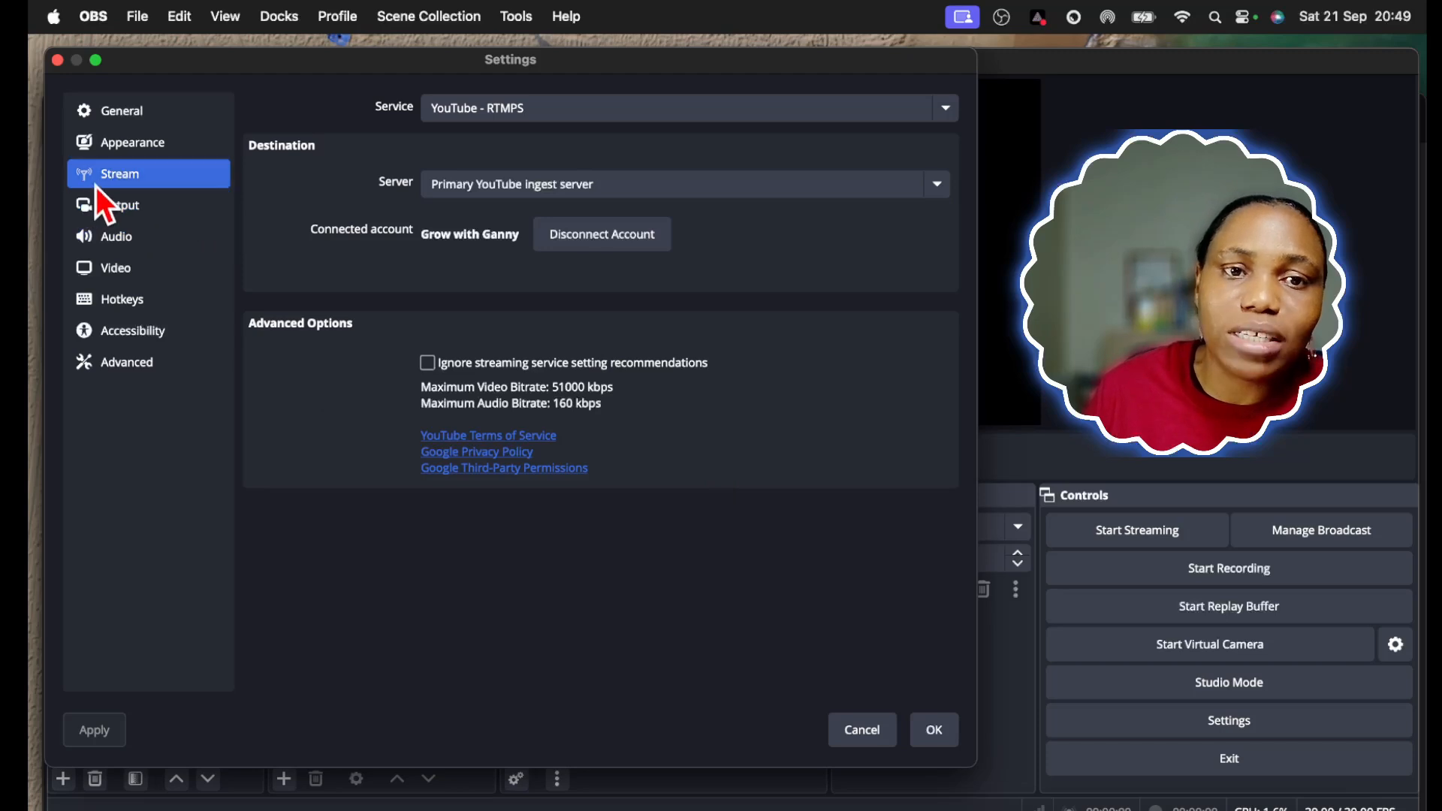
pyautogui.click(123, 210)
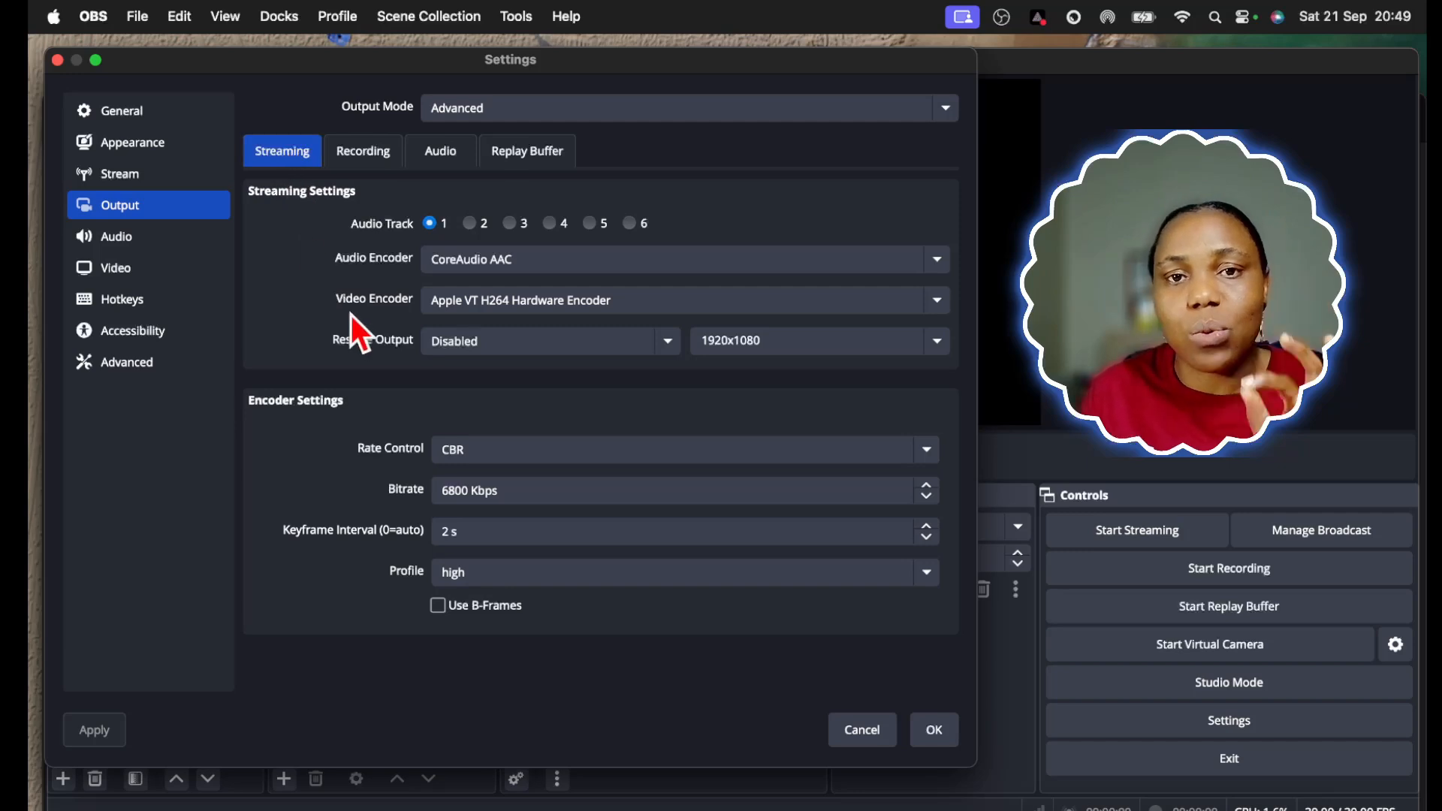
pyautogui.click(579, 108)
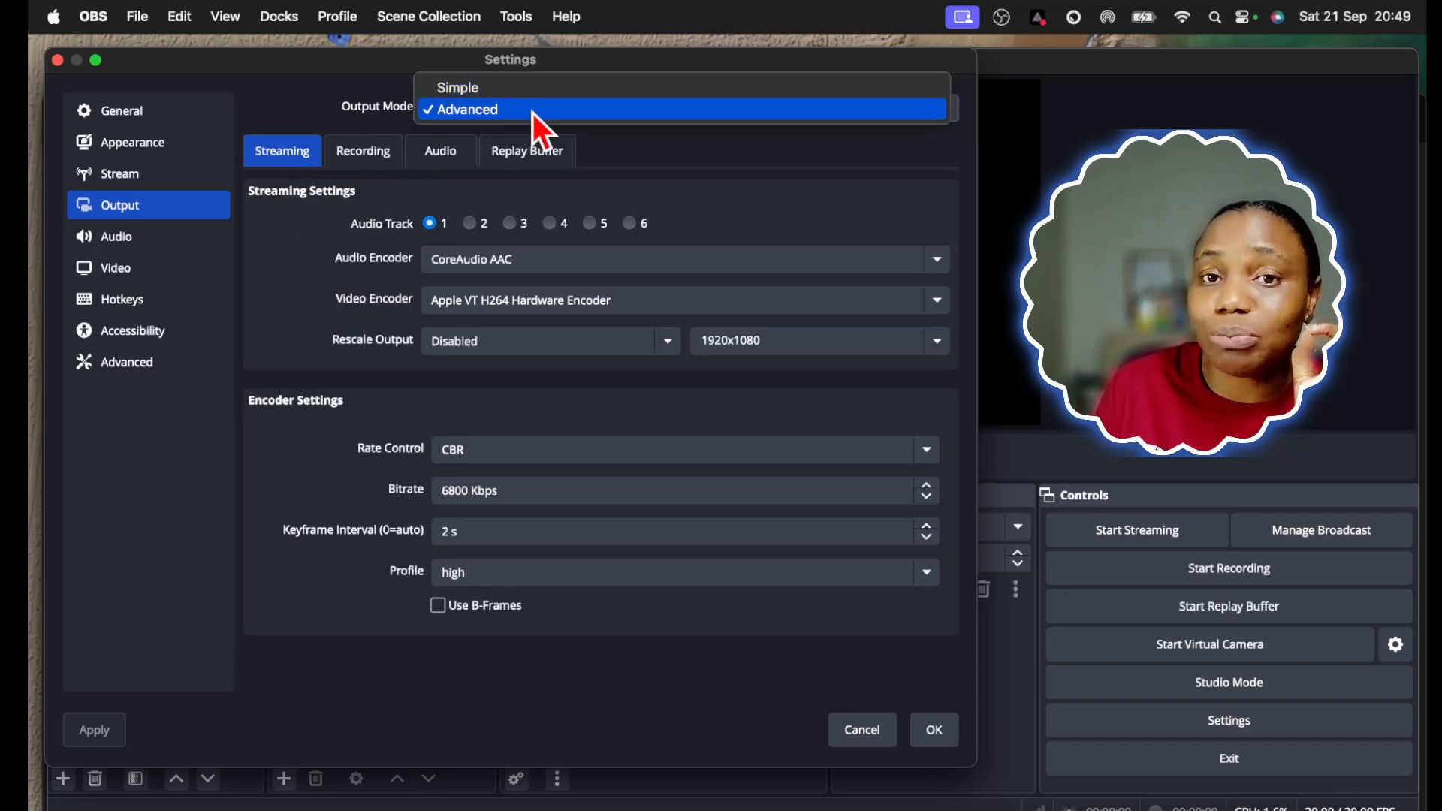
pyautogui.click(533, 114)
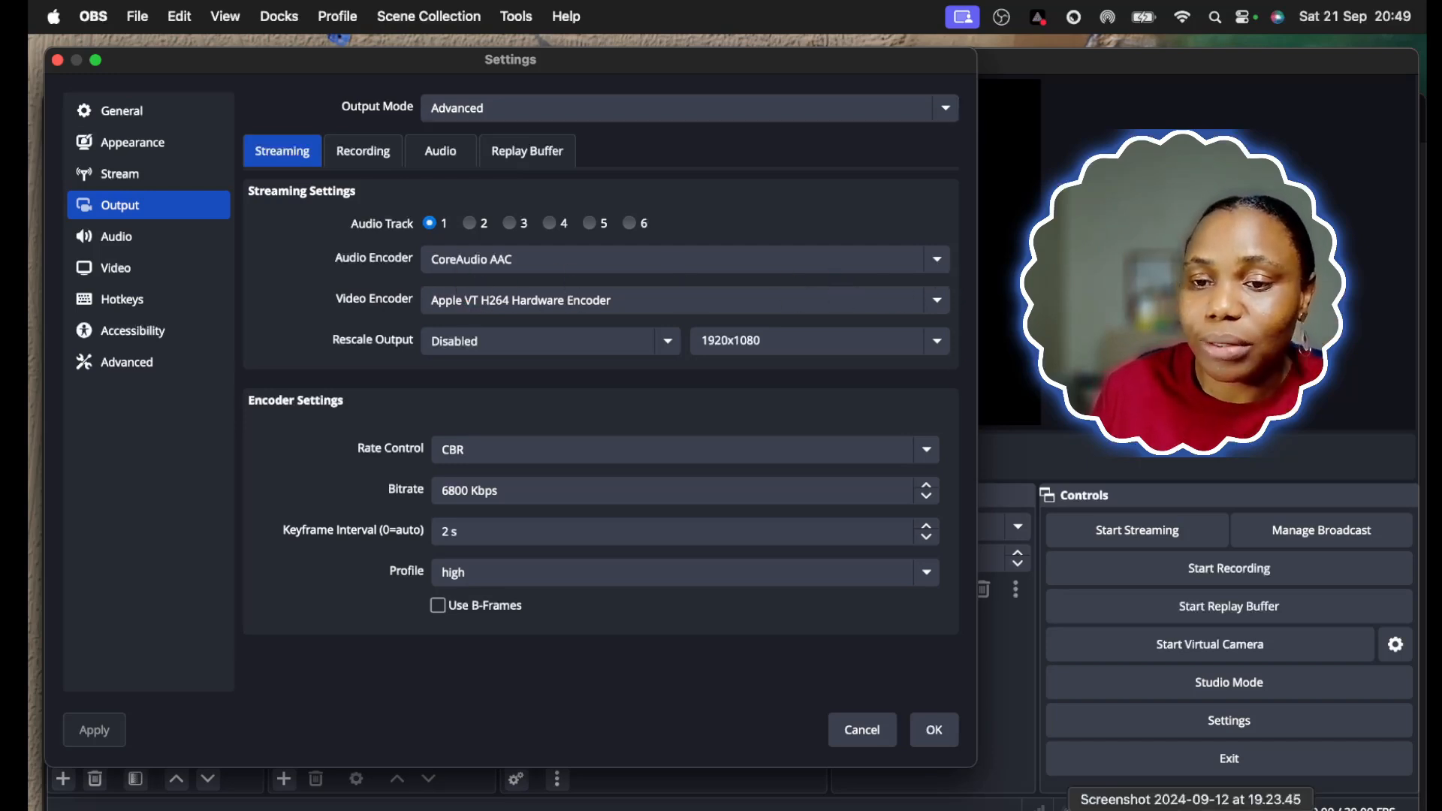
# Check the encoder requirements in the Preview screenshot and select Apple VT H264 Hardware Encoder as the streaming video encoder
pyautogui.click(1191, 807)
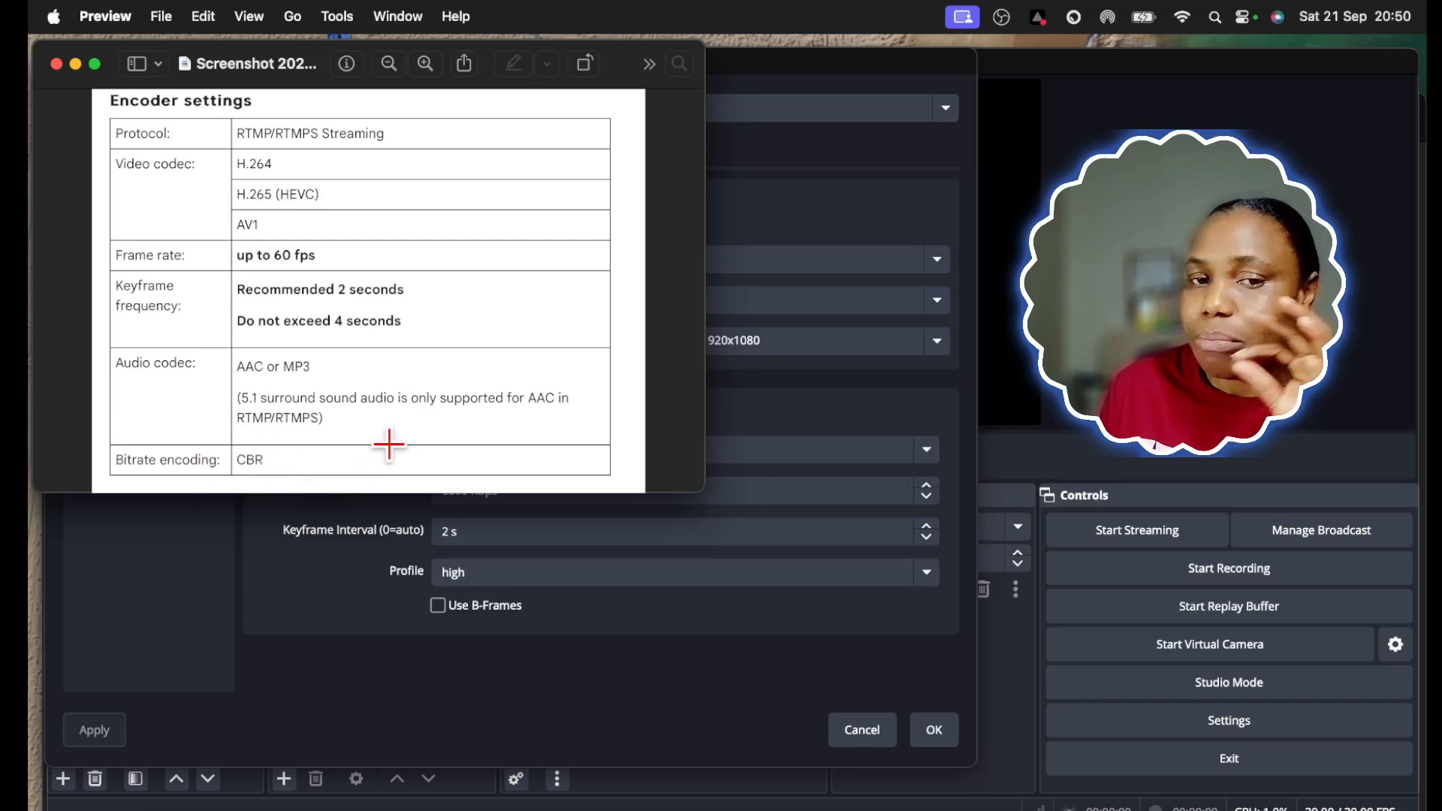
pyautogui.click(75, 64)
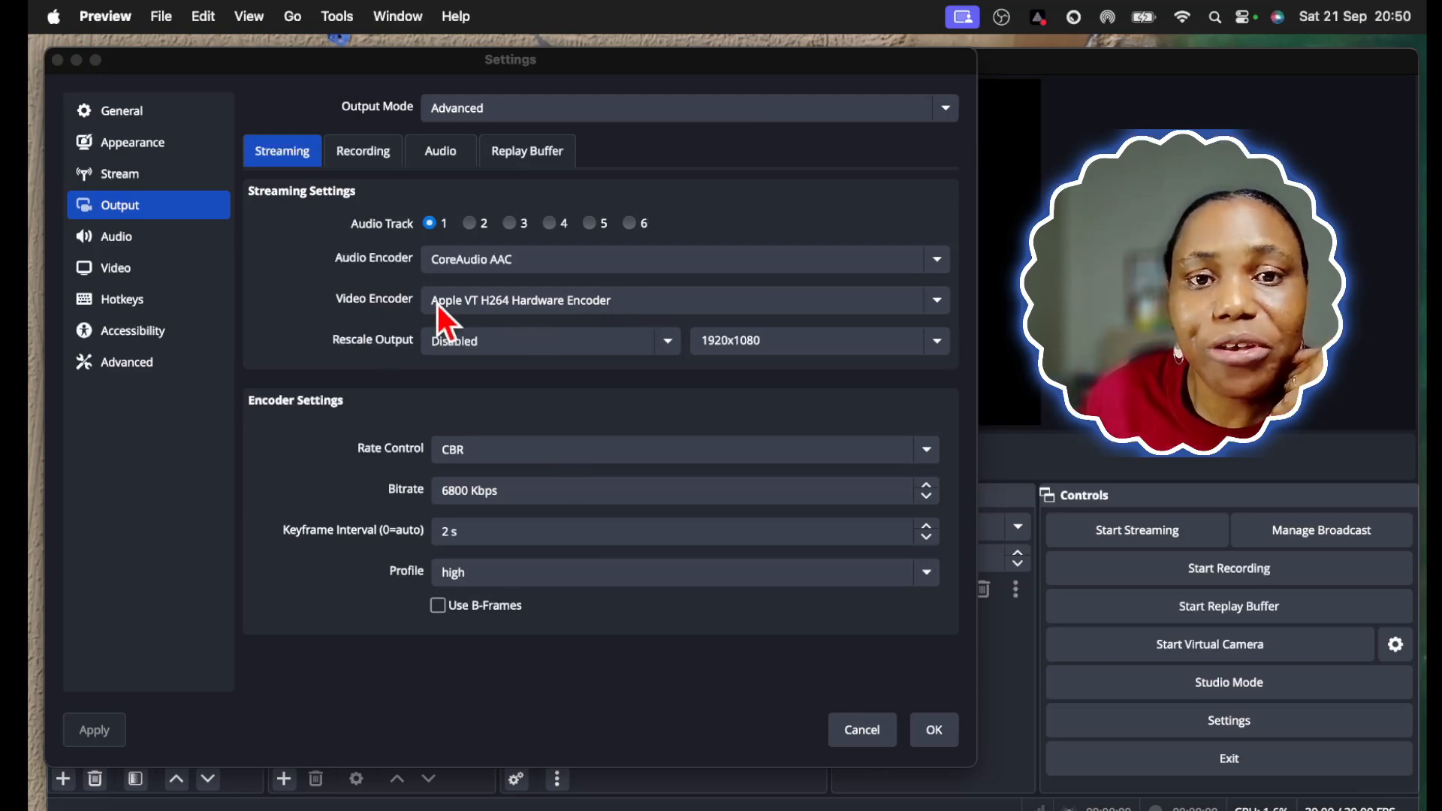
pyautogui.click(935, 303)
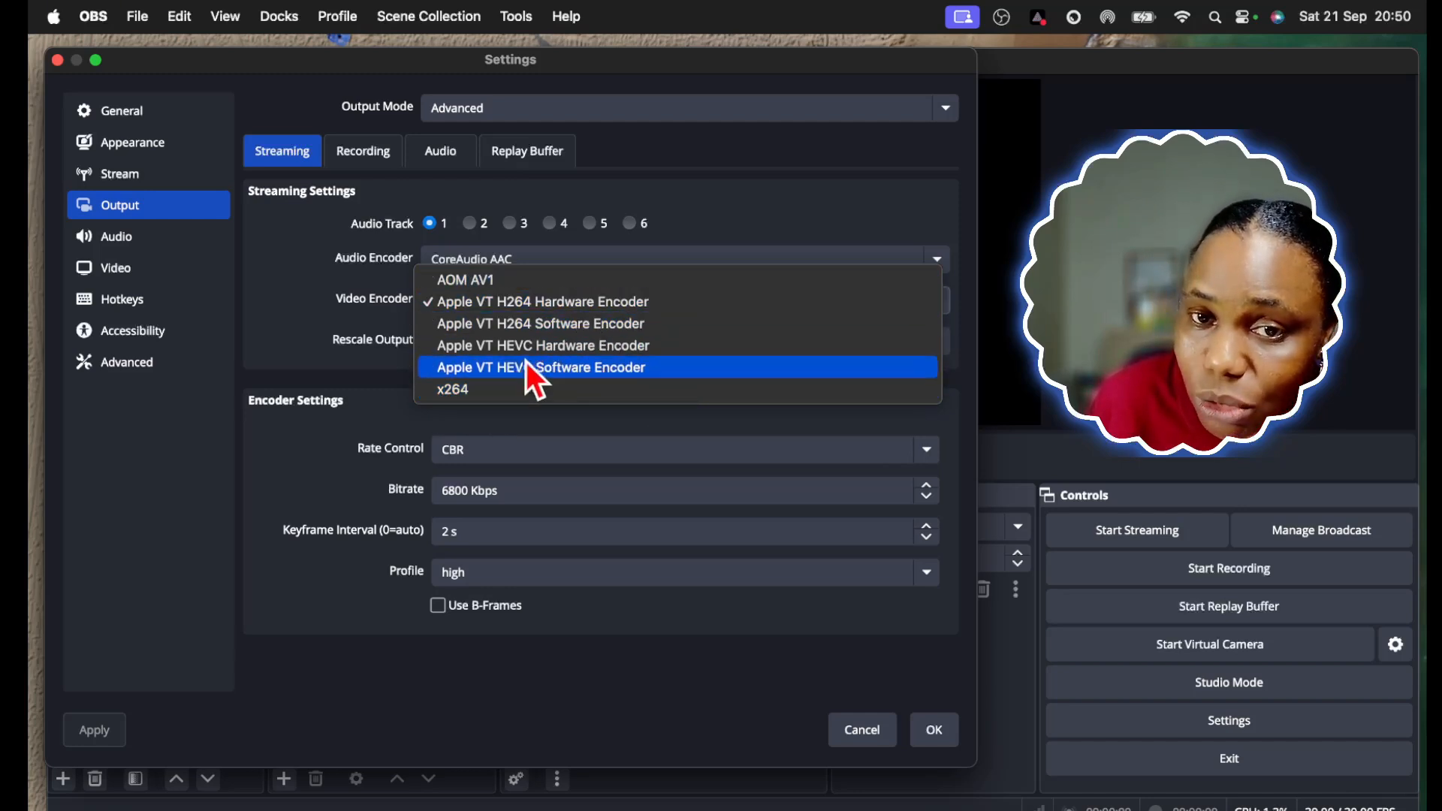
pyautogui.click(535, 307)
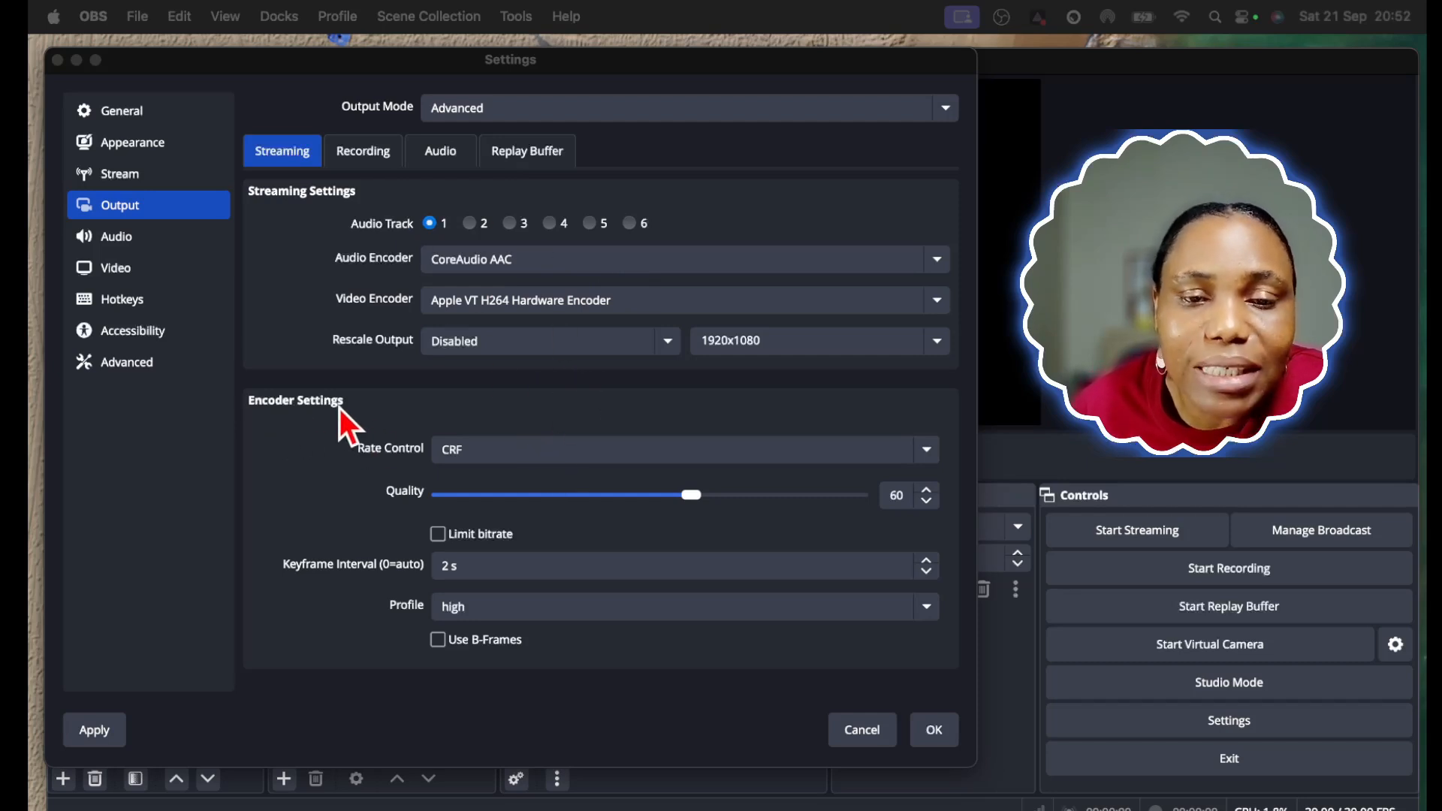
# Review the audio bitrates of the output tracks with the reference screenshot in Preview, and return to the streaming output settings
pyautogui.click(444, 149)
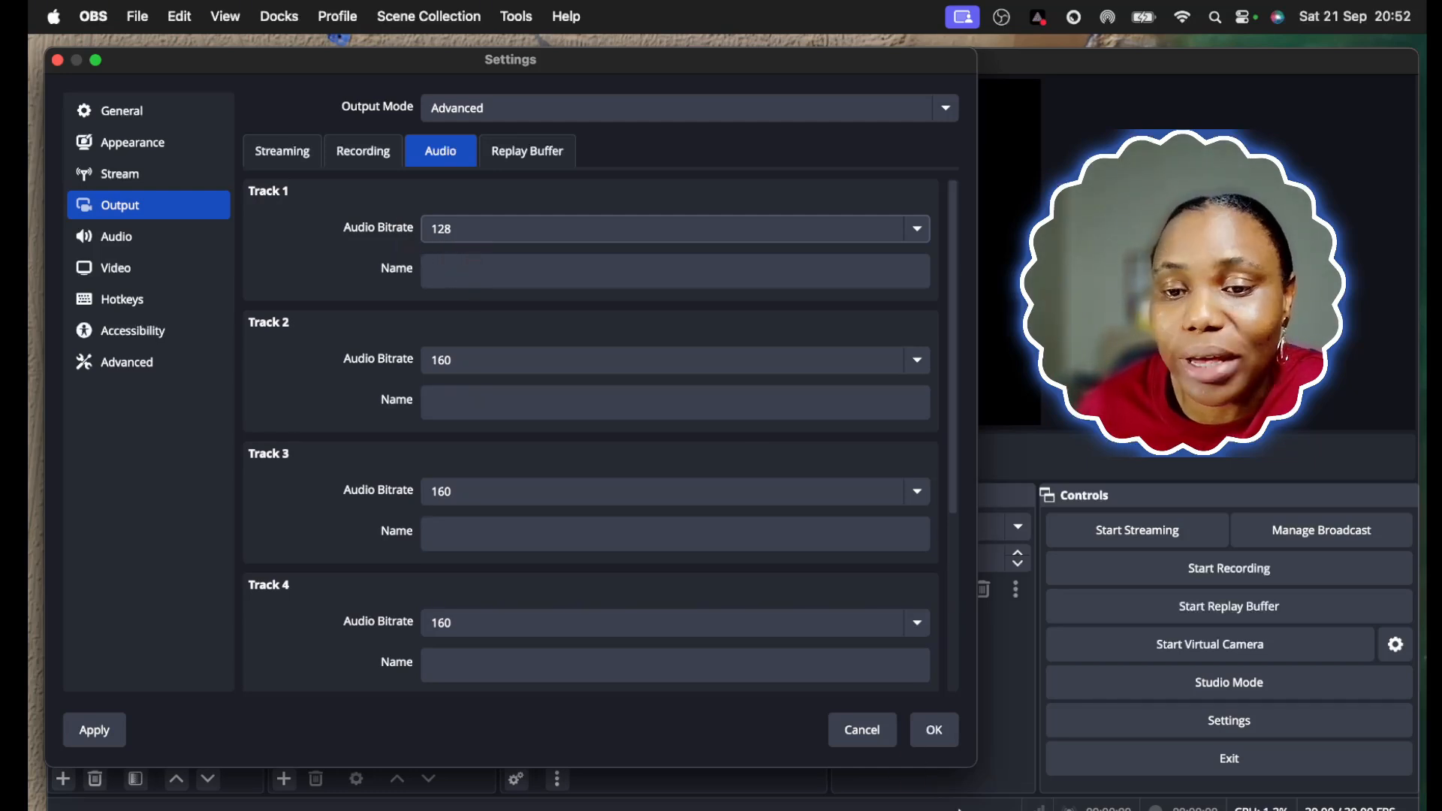
pyautogui.click(992, 809)
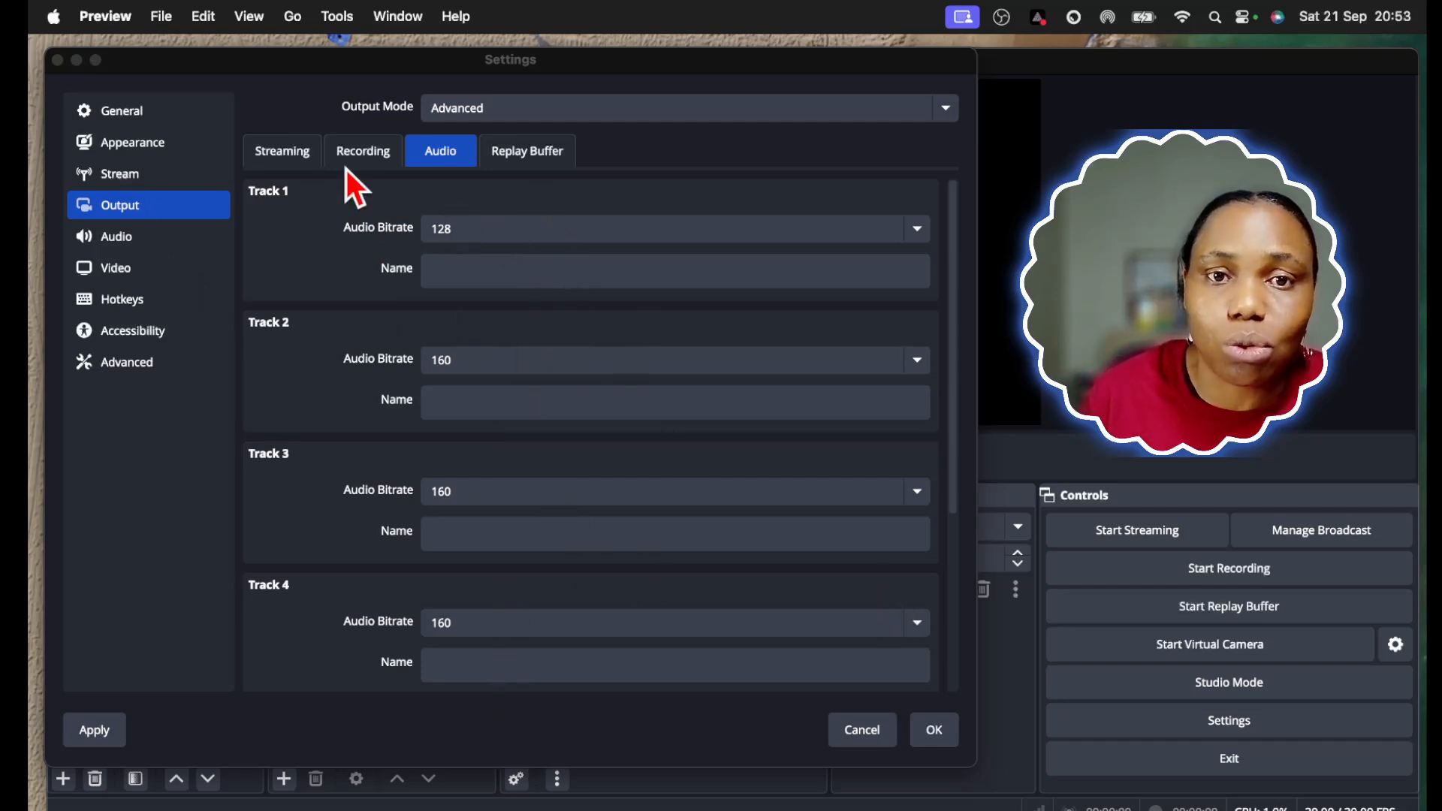
pyautogui.click(281, 152)
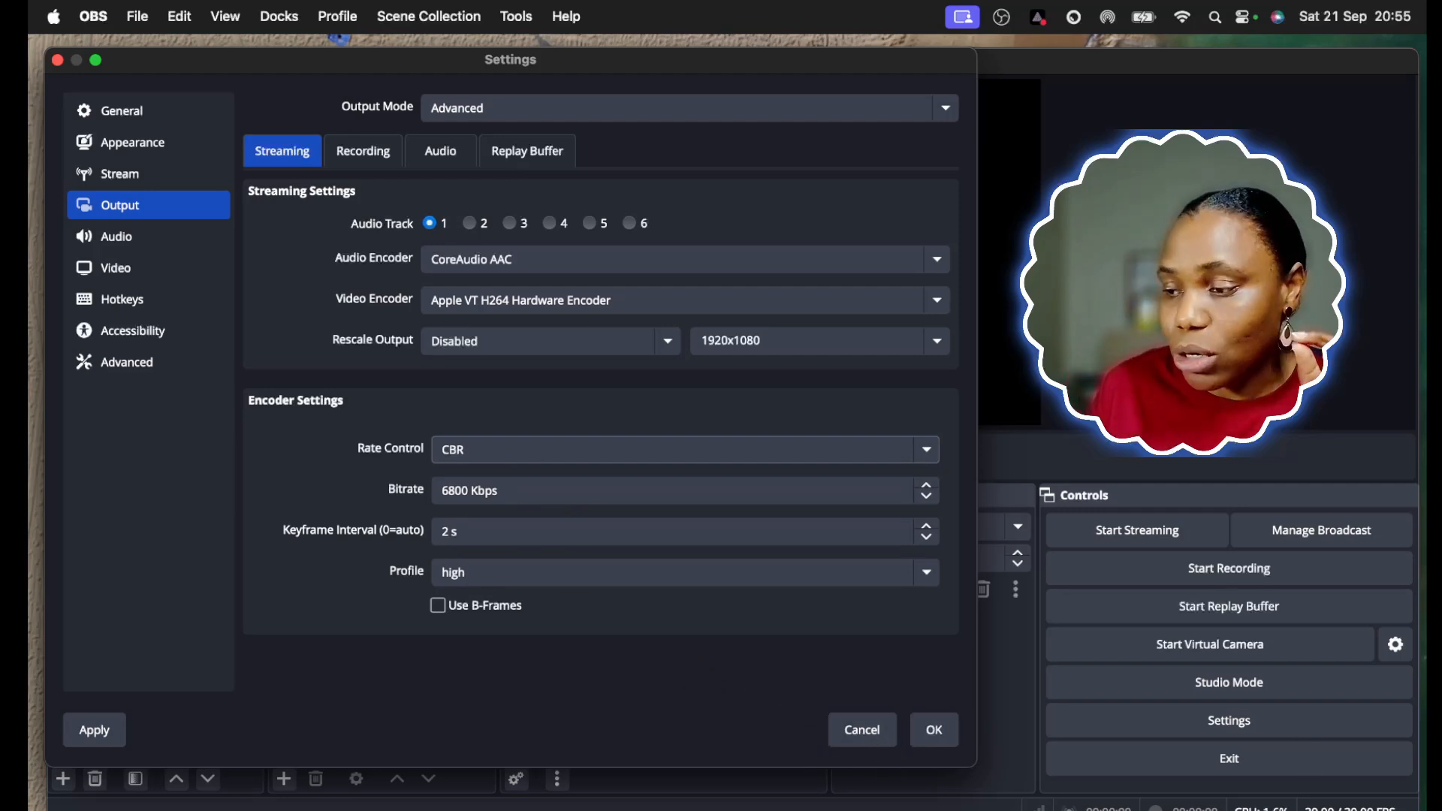
# Switch to the Avast browser and open the Google Fiber Internet Speed Test page at fiber.google.com/speedtest
pyautogui.press('super+Tab')
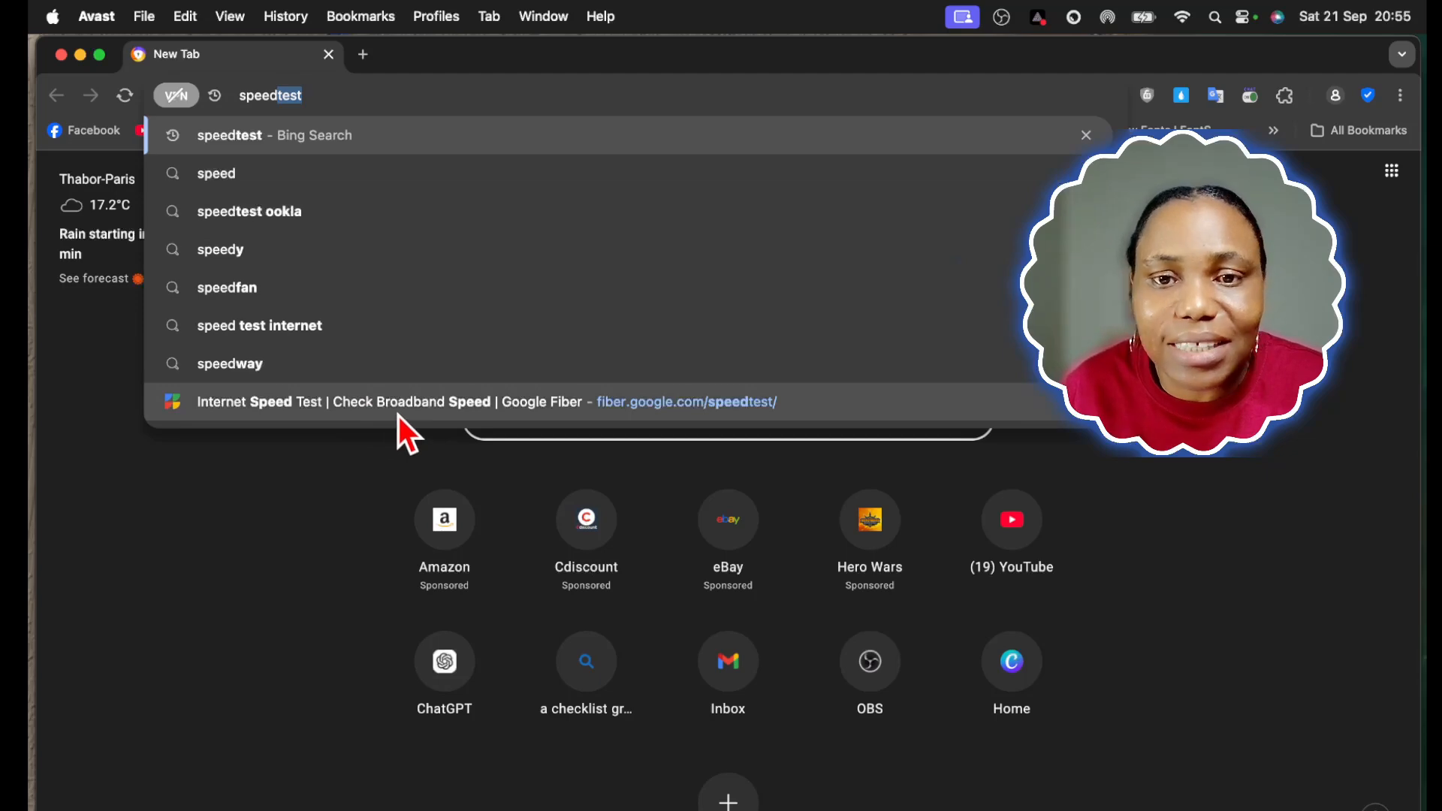
pyautogui.click(389, 406)
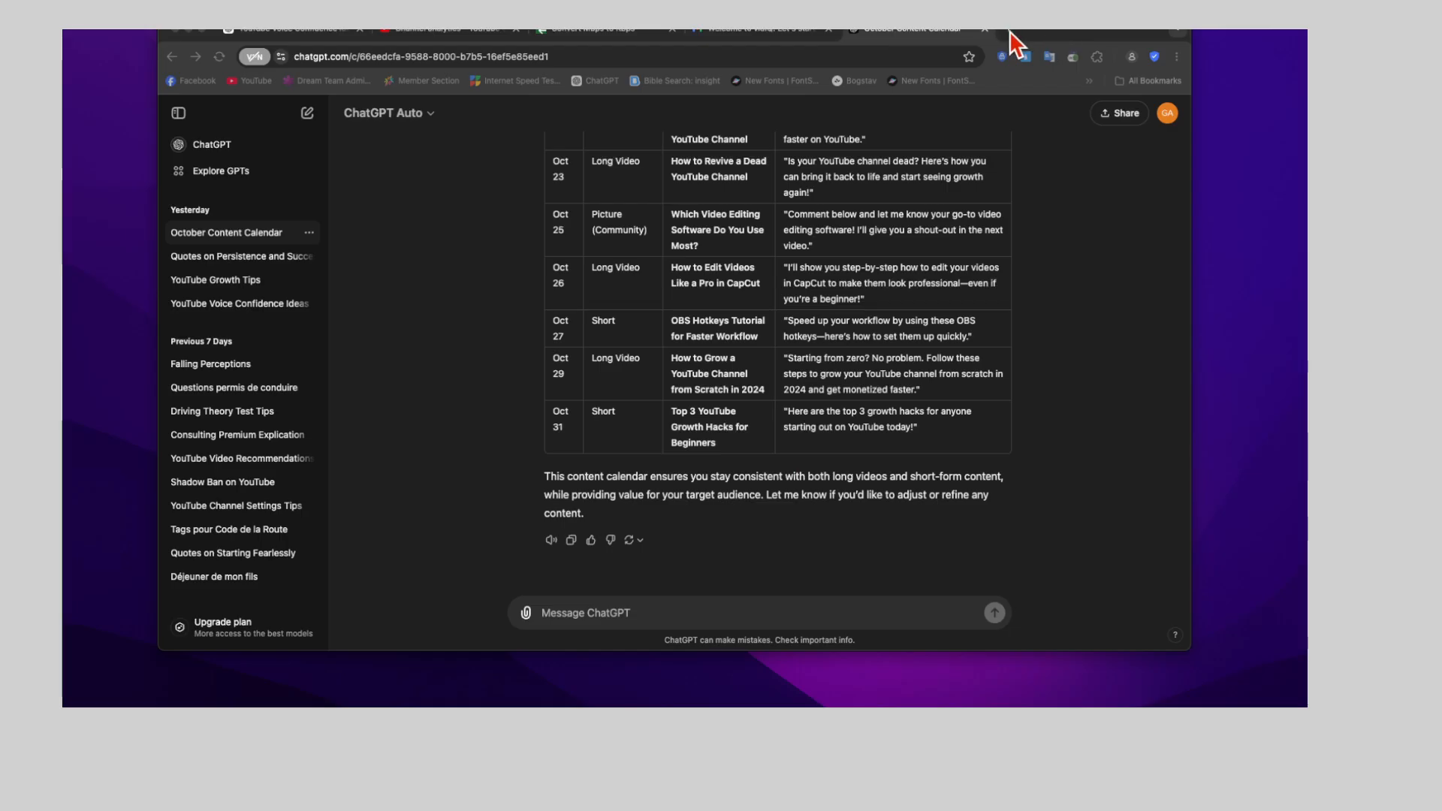
pyautogui.click(1010, 32)
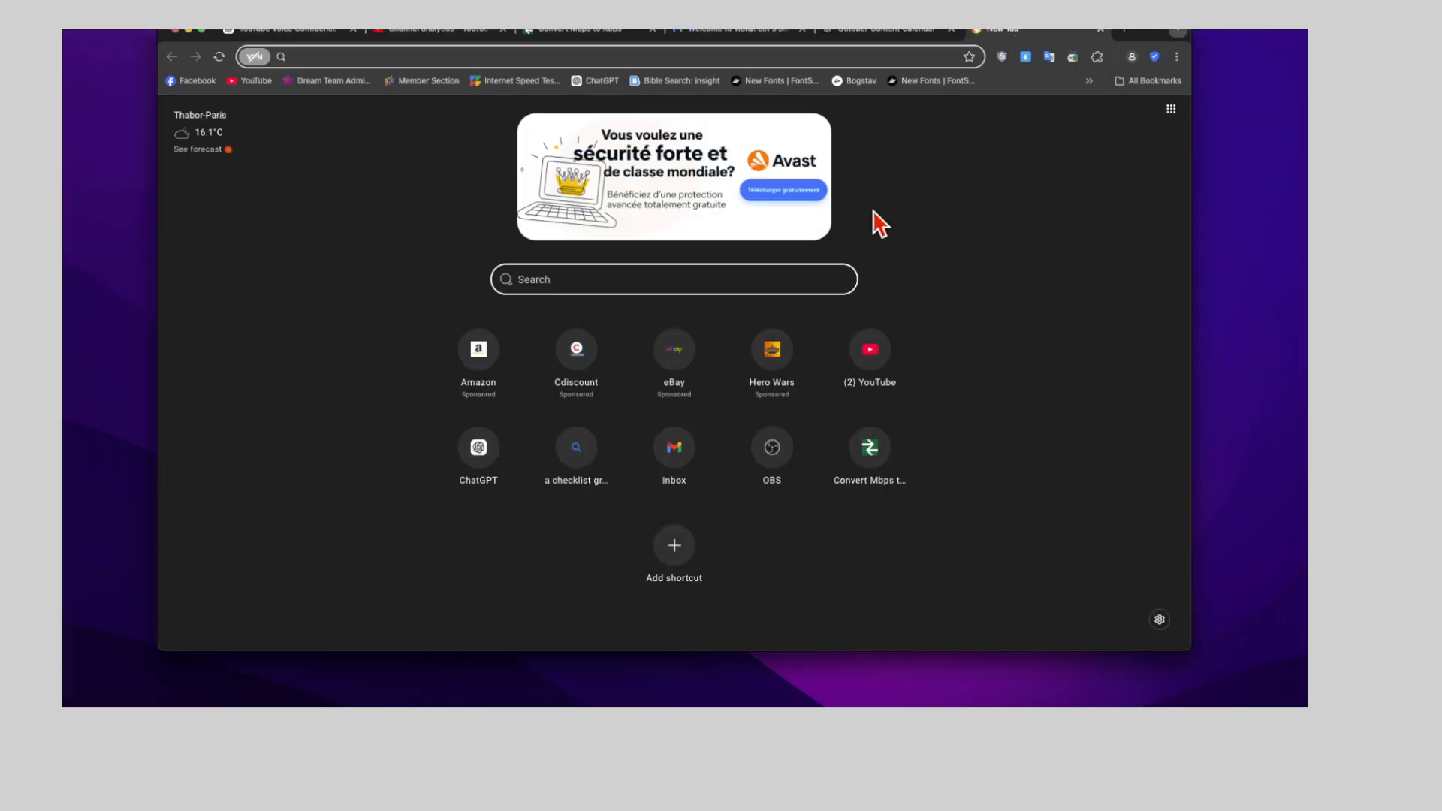
pyautogui.click(515, 80)
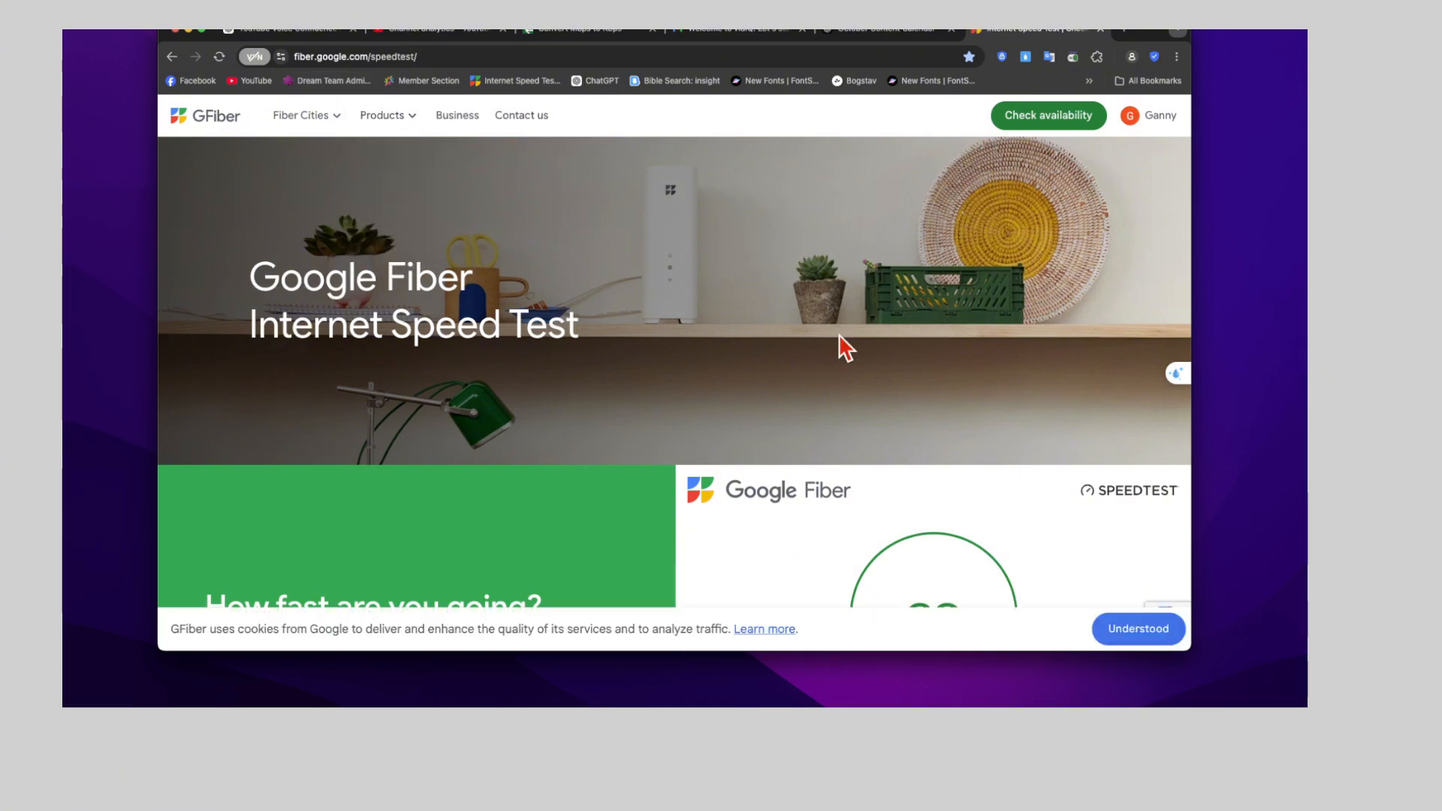
# Run the Google Fiber internet speed test and highlight the measured upload speed
pyautogui.scroll(-3, 901, 407)
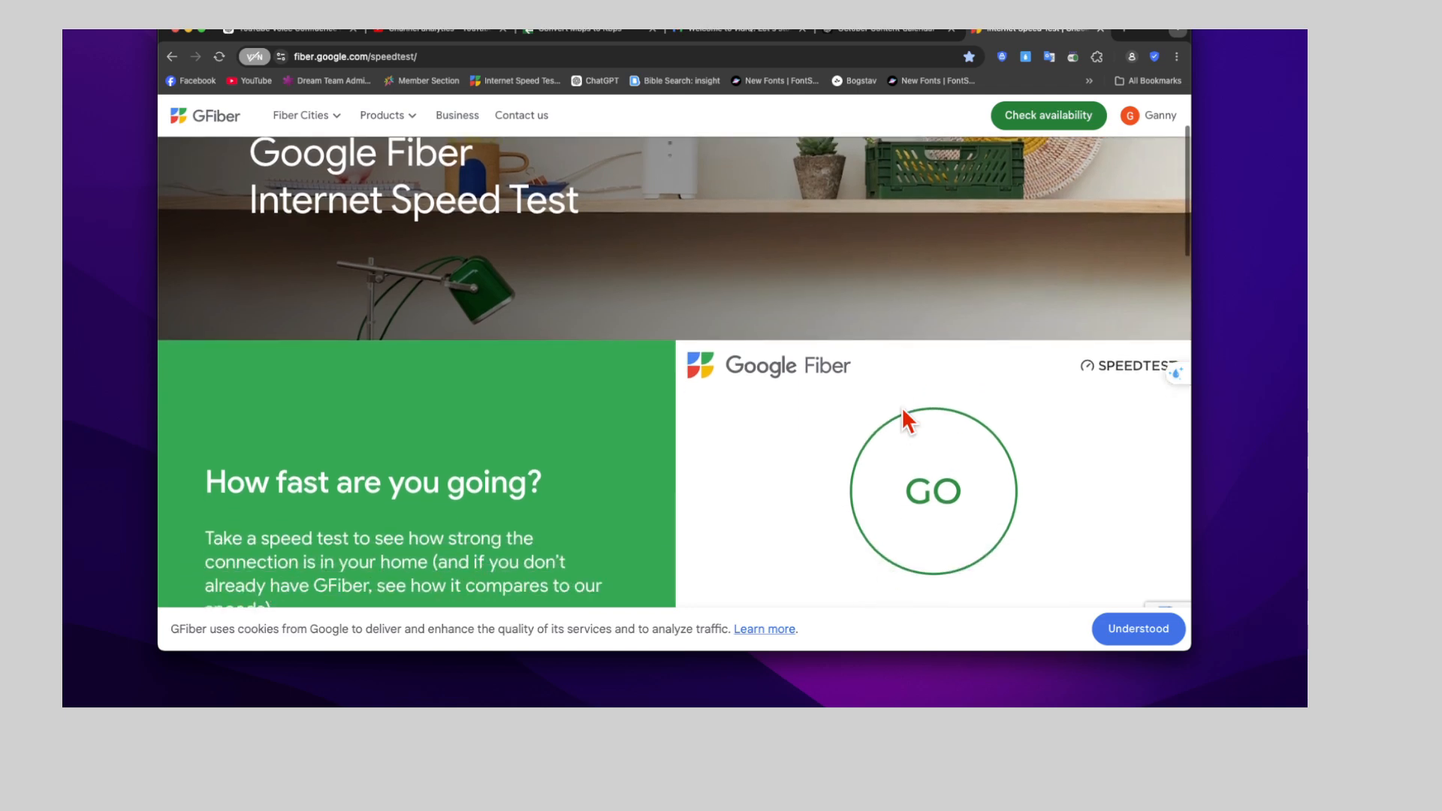
pyautogui.scroll(-1, 902, 407)
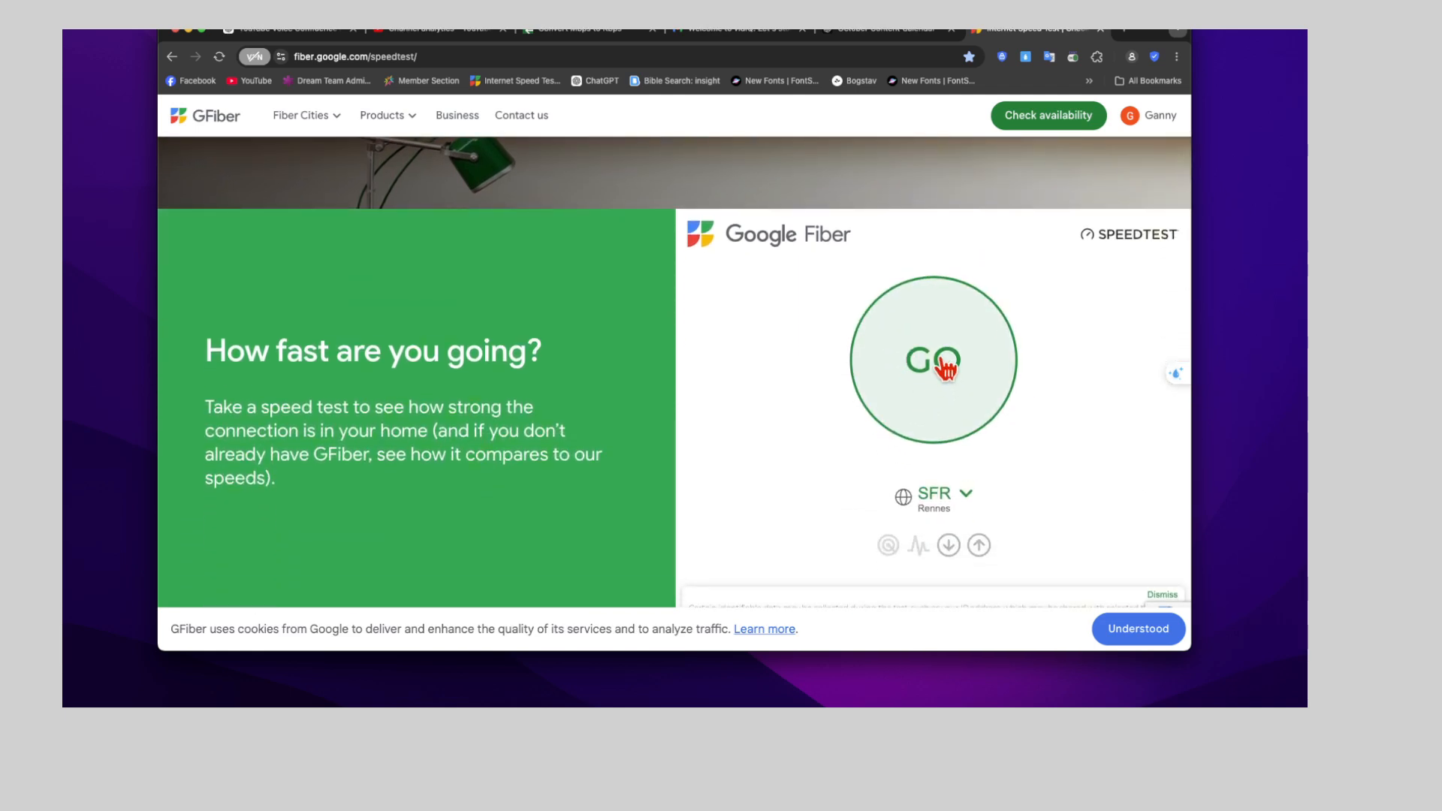
pyautogui.click(943, 364)
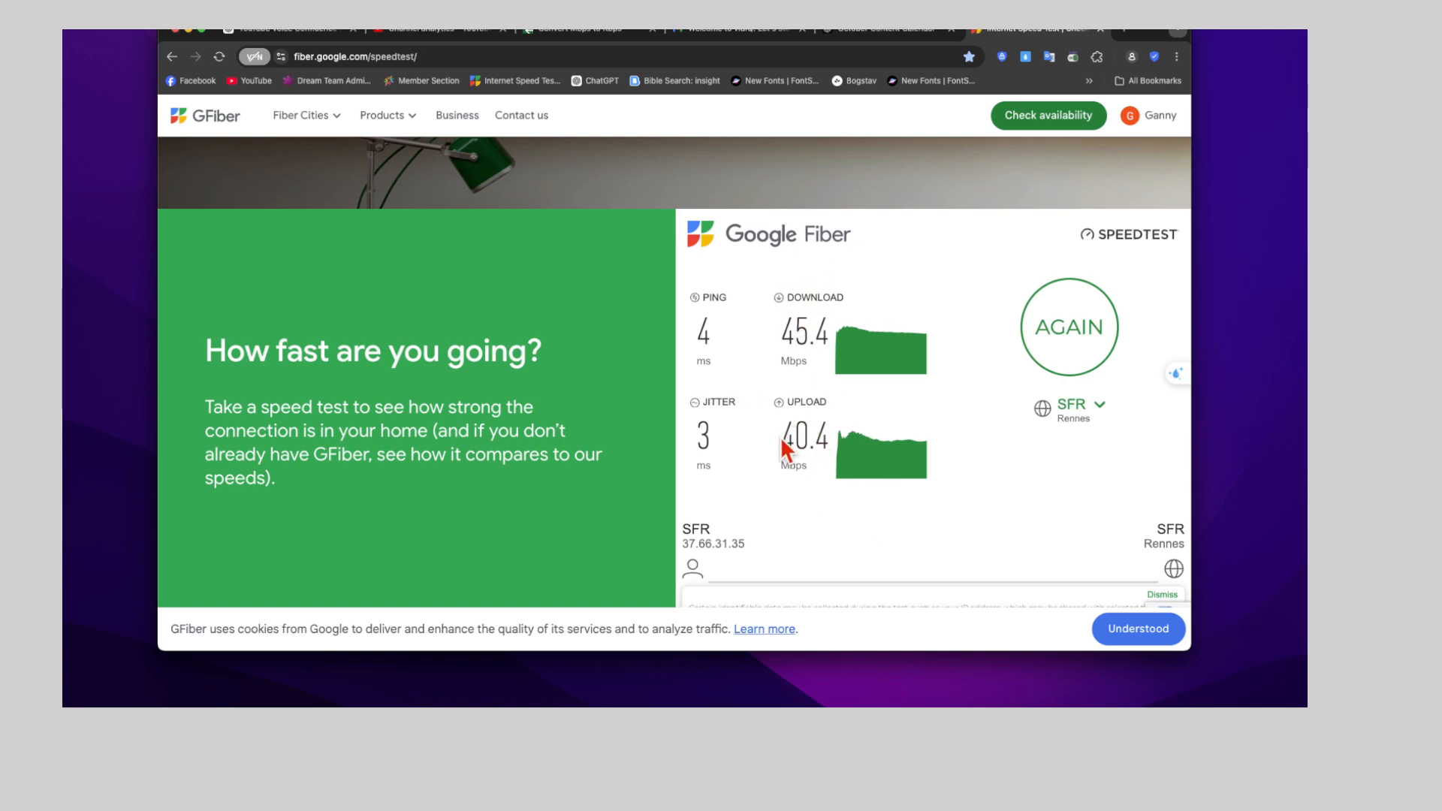
pyautogui.moveTo(780, 435); pyautogui.dragTo(826, 429)
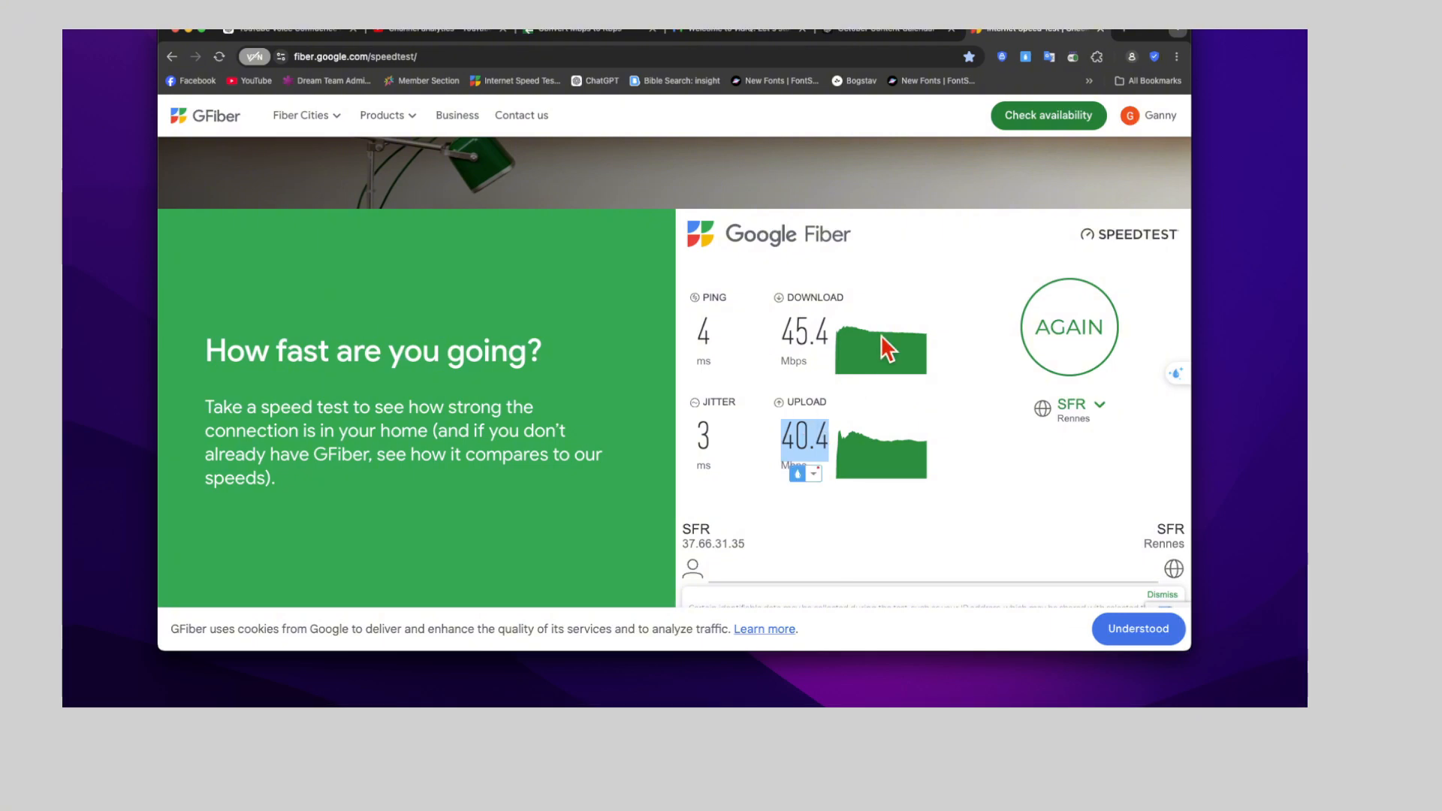
# Open the UnitConverters Mbps to Kbps page in a new tab and enter 40.4 megabit/second for conversion
pyautogui.click(1126, 32)
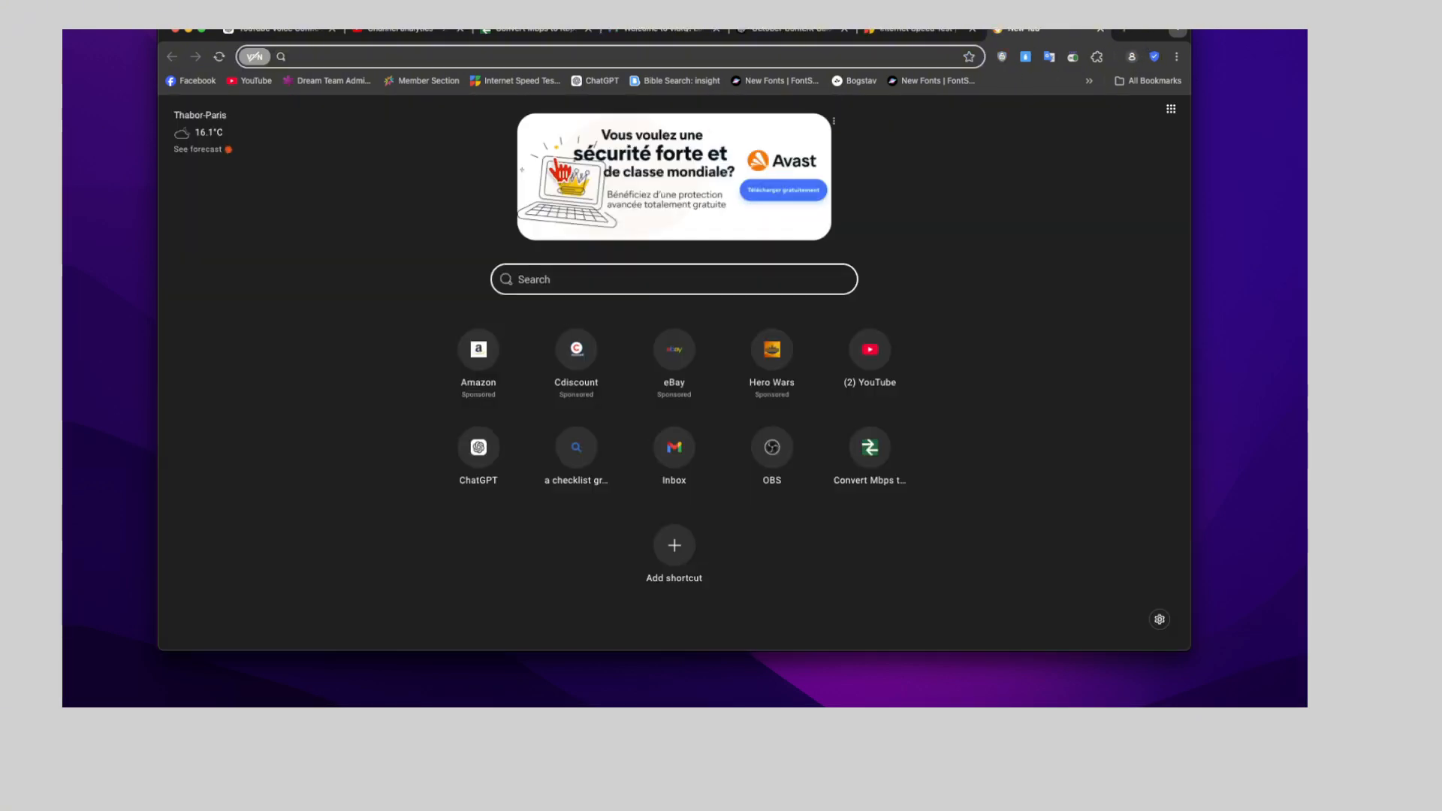
pyautogui.click(866, 460)
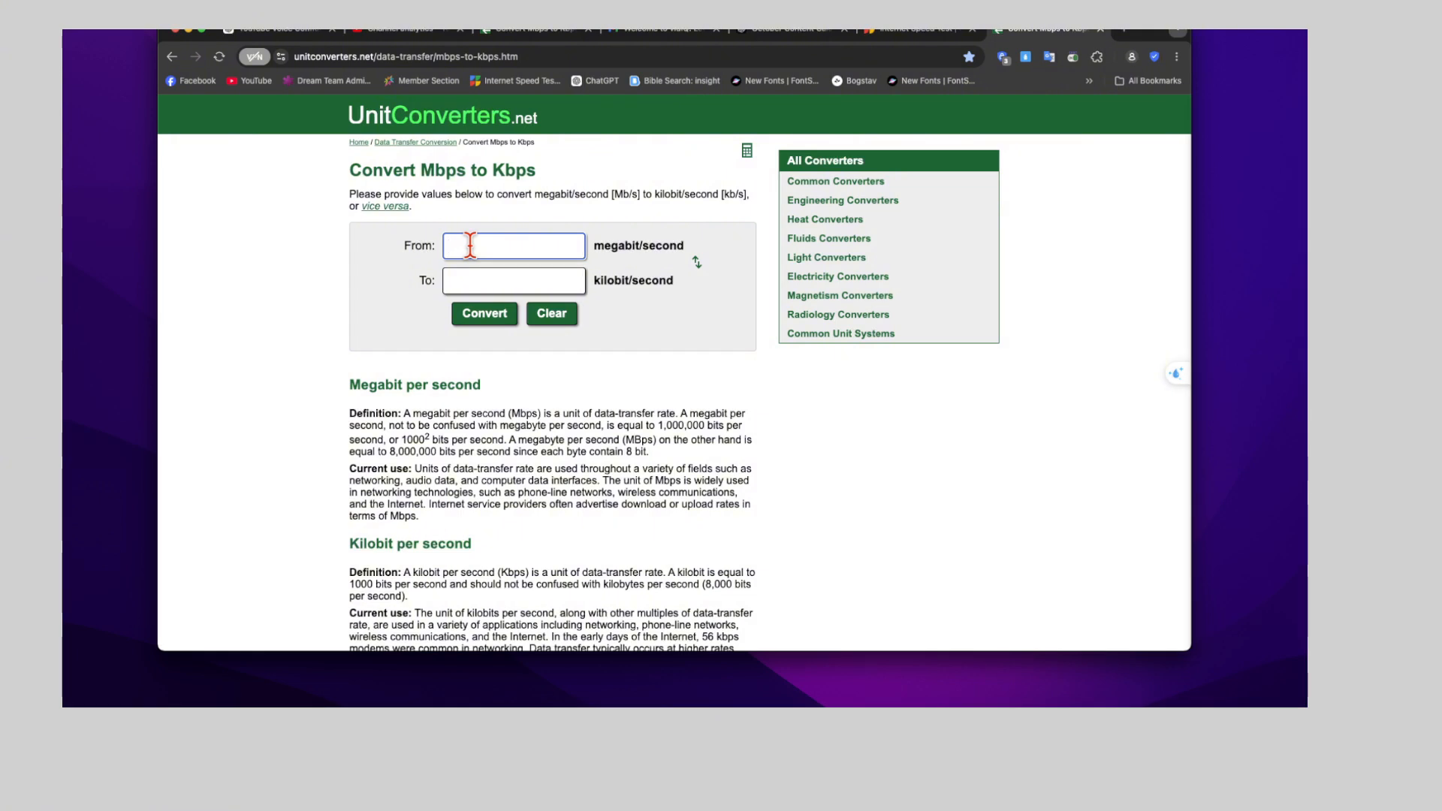
pyautogui.write('40.4')
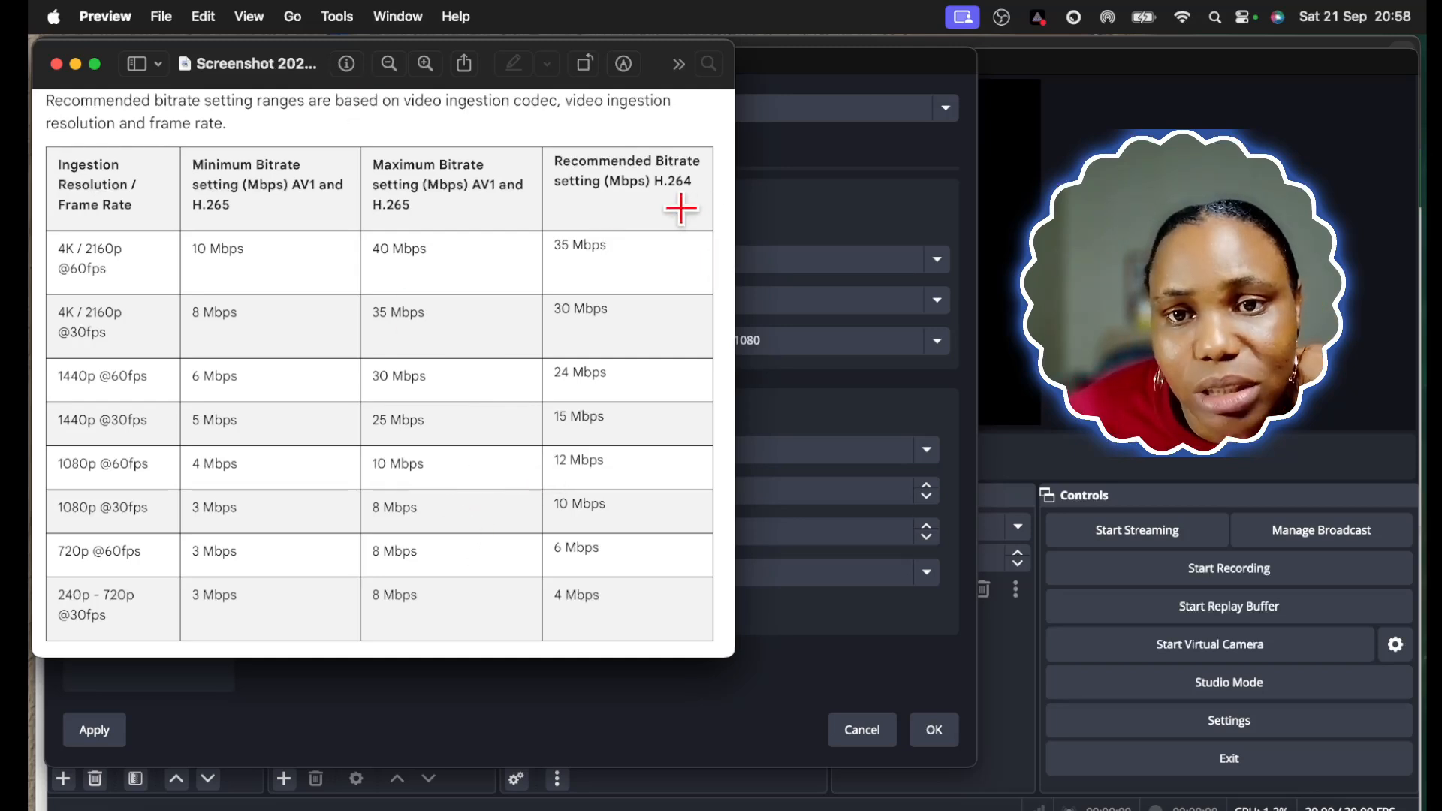
# Return from the bitrate reference screenshot to OBS and examine the available streaming video encoders
pyautogui.click(800, 207)
pyautogui.click(647, 300)
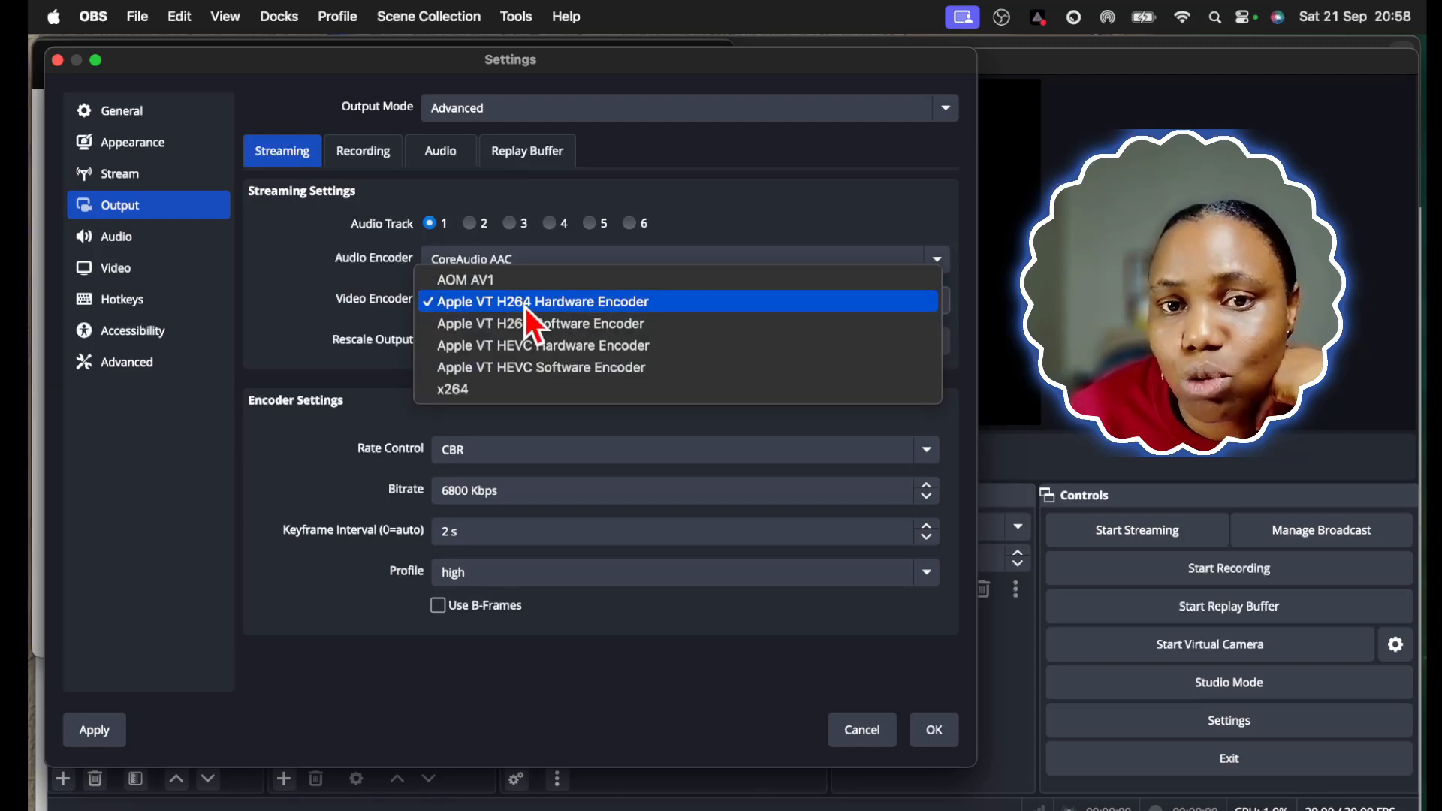
# Switch to the Avast browser, convert 10 megabit/second to kilobit/second in the converter, and return to OBS
pyautogui.click(32, 488)
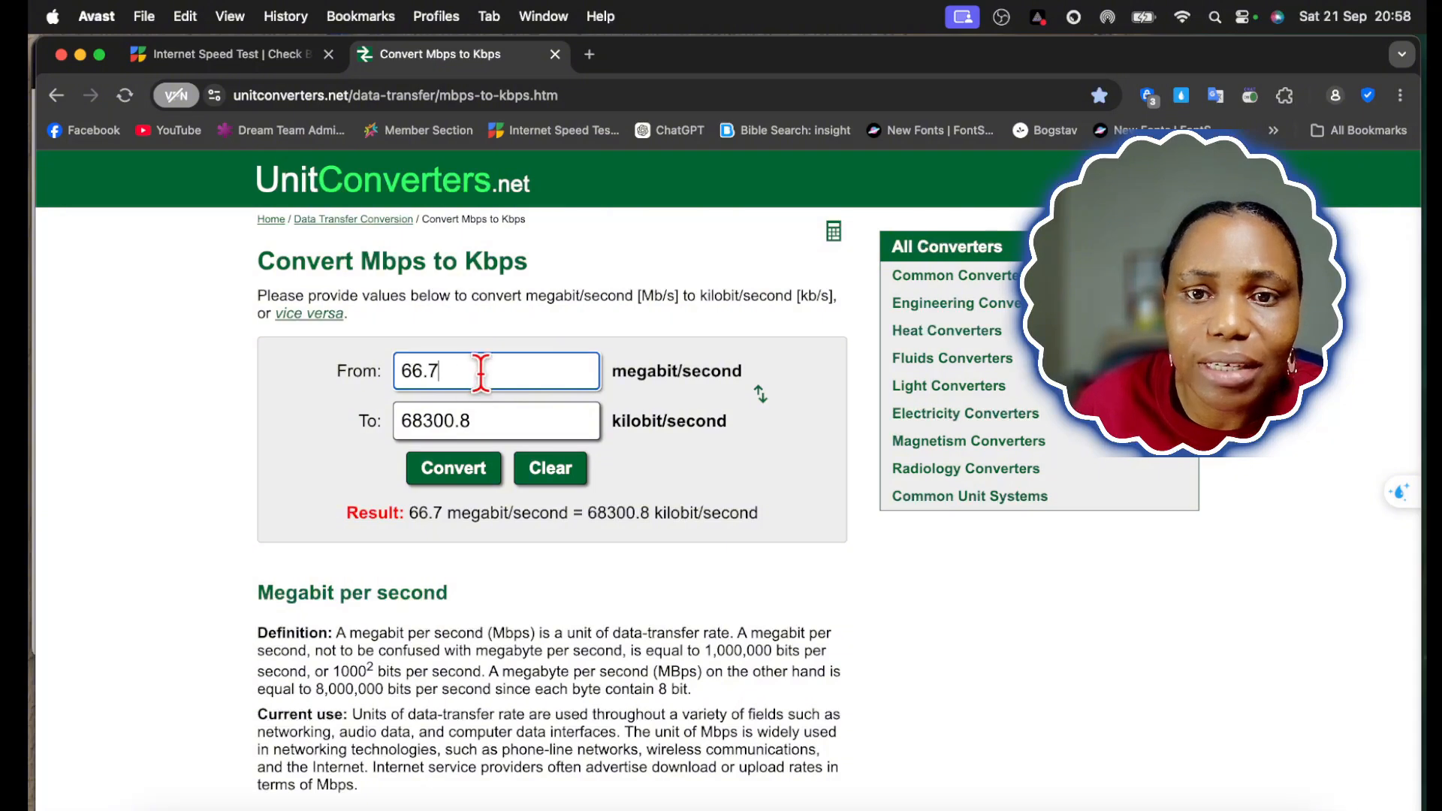
pyautogui.moveTo(473, 368); pyautogui.dragTo(383, 379)
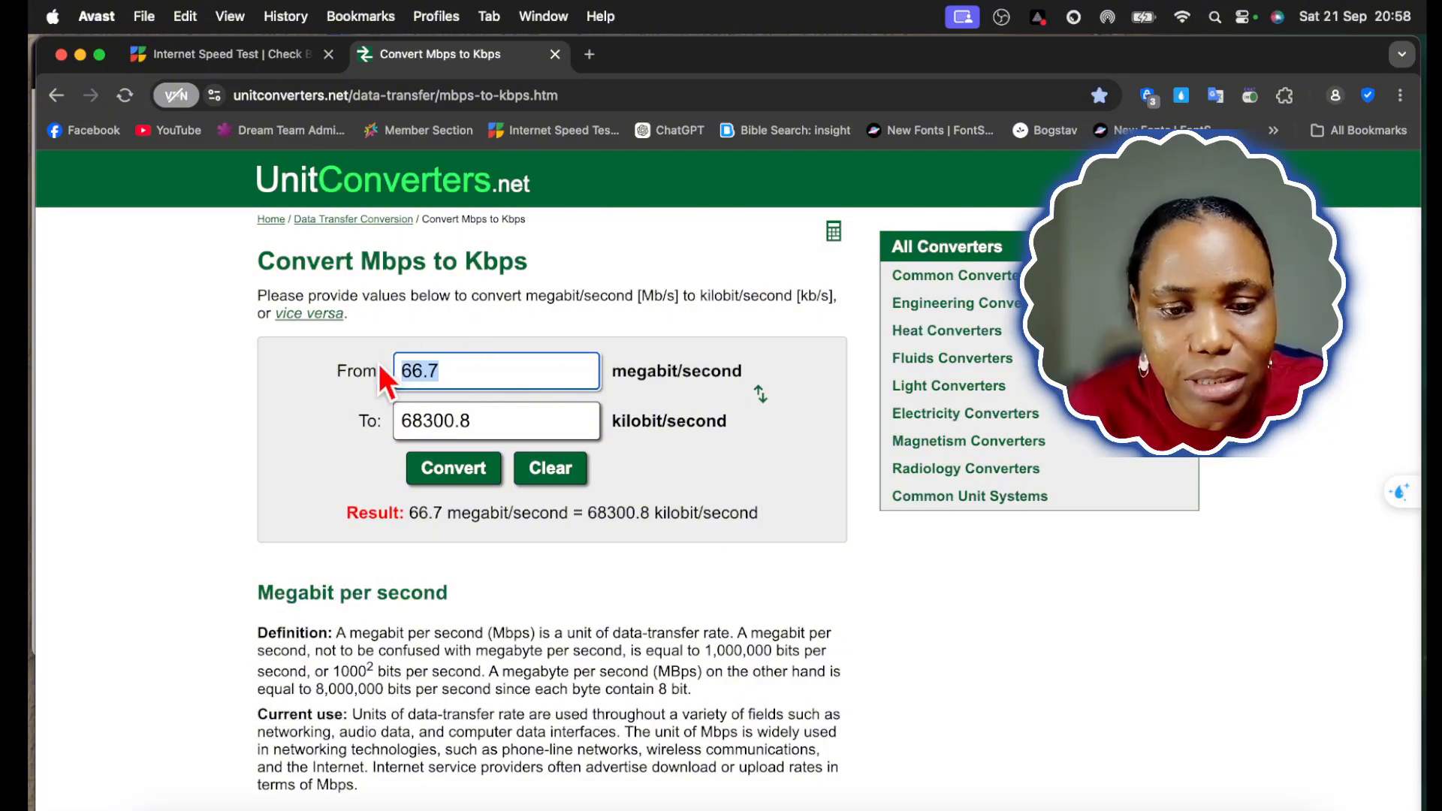
pyautogui.write('10')
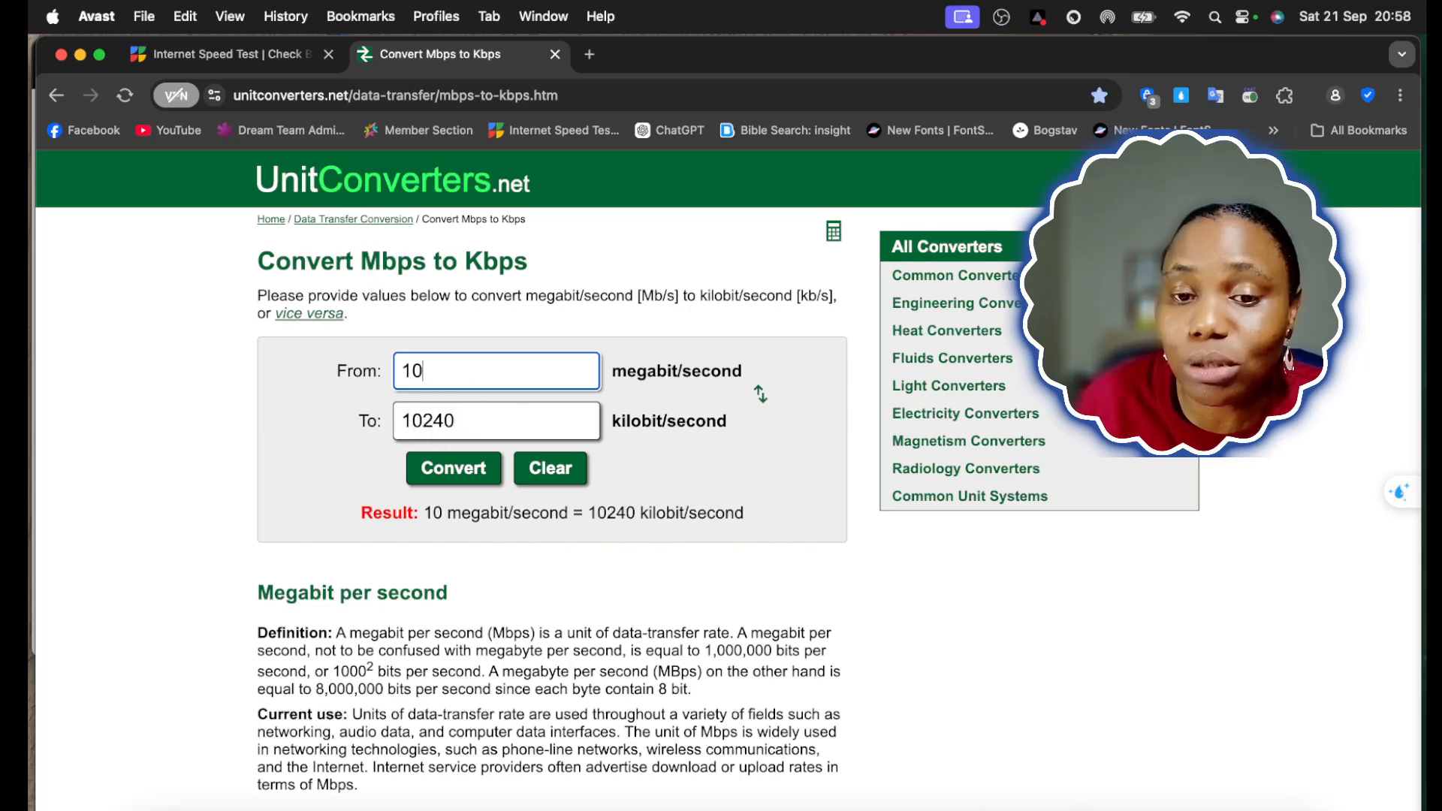
pyautogui.click(860, 801)
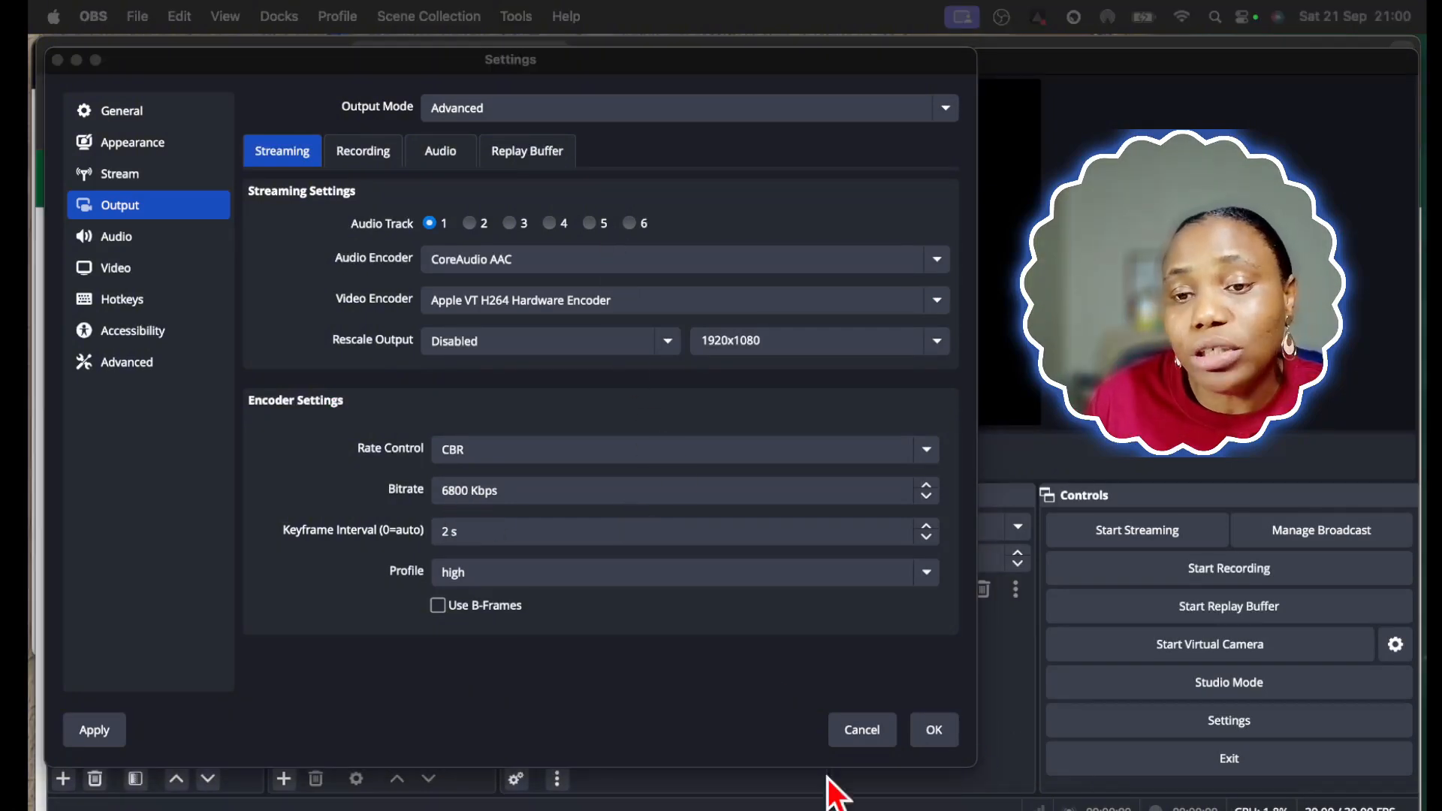
# Switch back to the browser converter, convert 20 megabit/second to kilobit/second, and set the input value back to 10
pyautogui.click(39, 137)
pyautogui.doubleClick(412, 364)
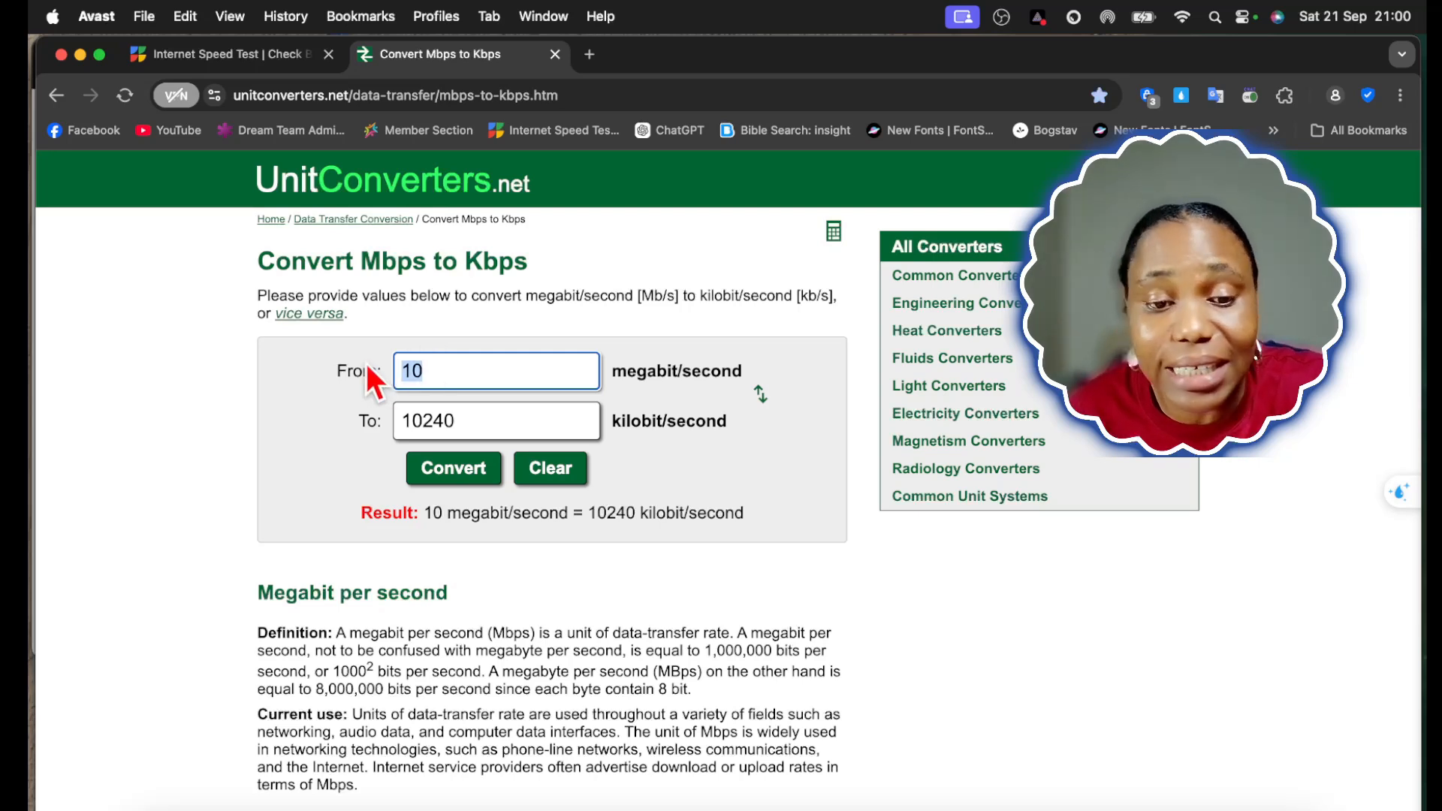
pyautogui.write('20')
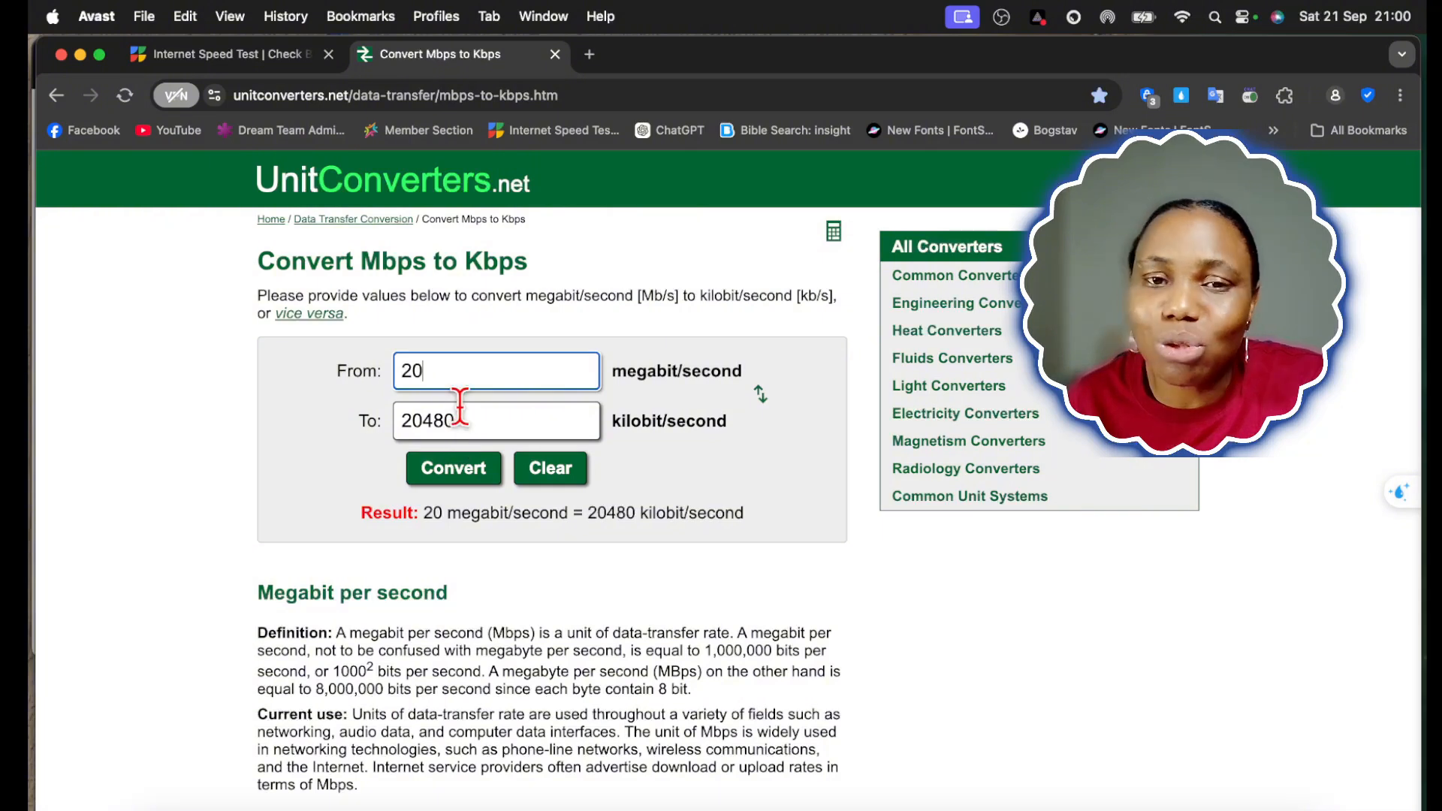
pyautogui.press('BackSpace')
pyautogui.press('BackSpace')
pyautogui.write('10')
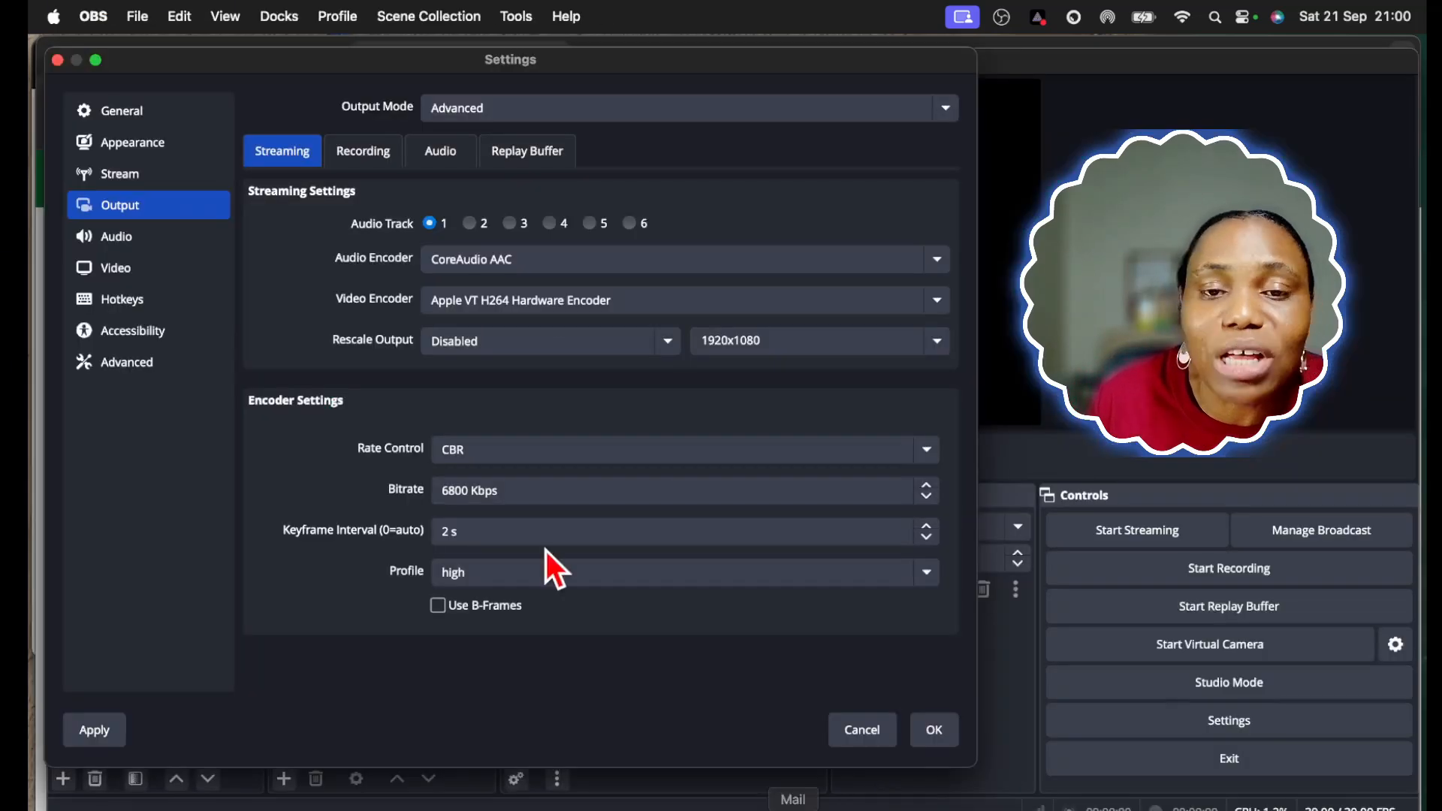
# Return to OBS and examine the audio settings, followed by the video resolution and FPS settings
pyautogui.click(860, 807)
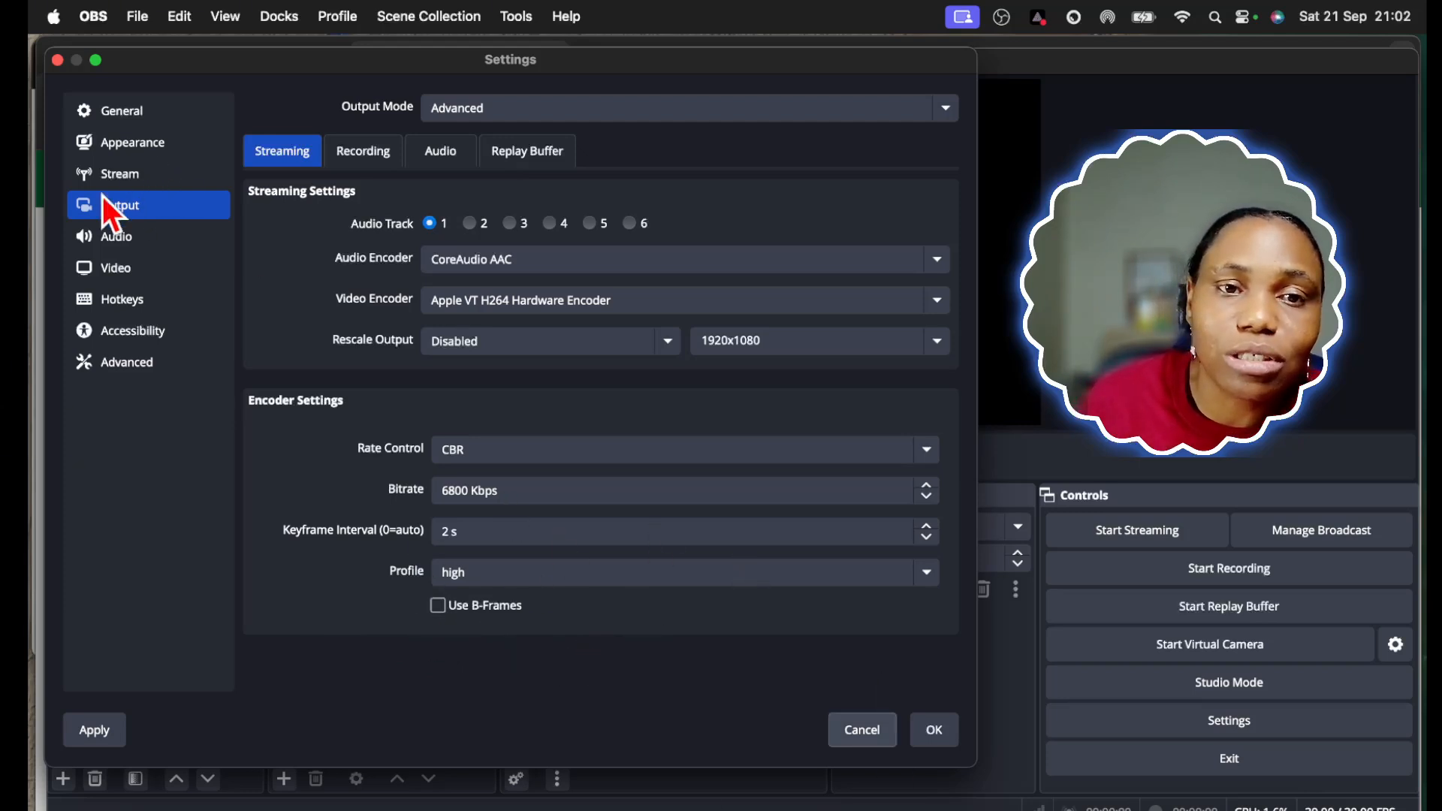
pyautogui.click(118, 239)
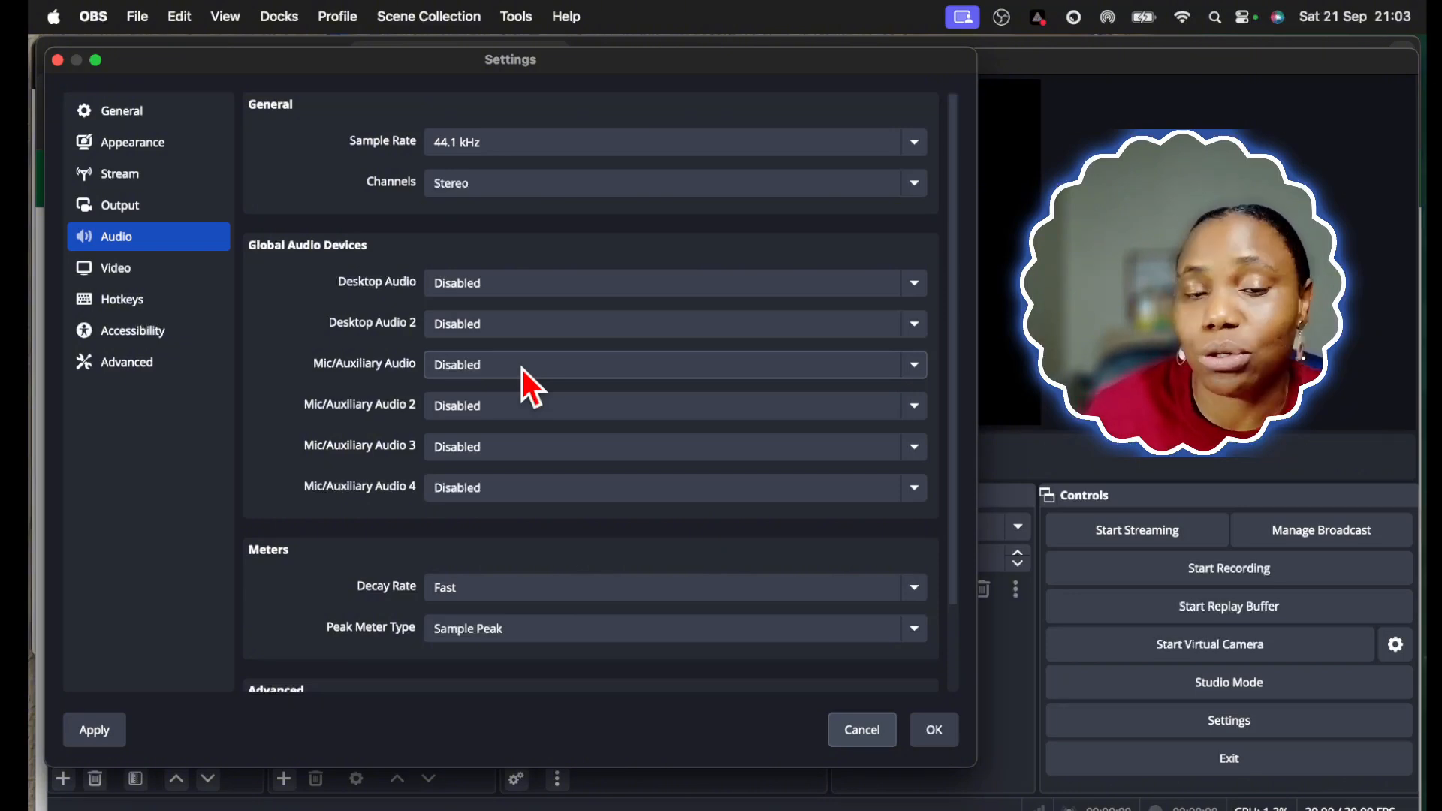
pyautogui.click(134, 272)
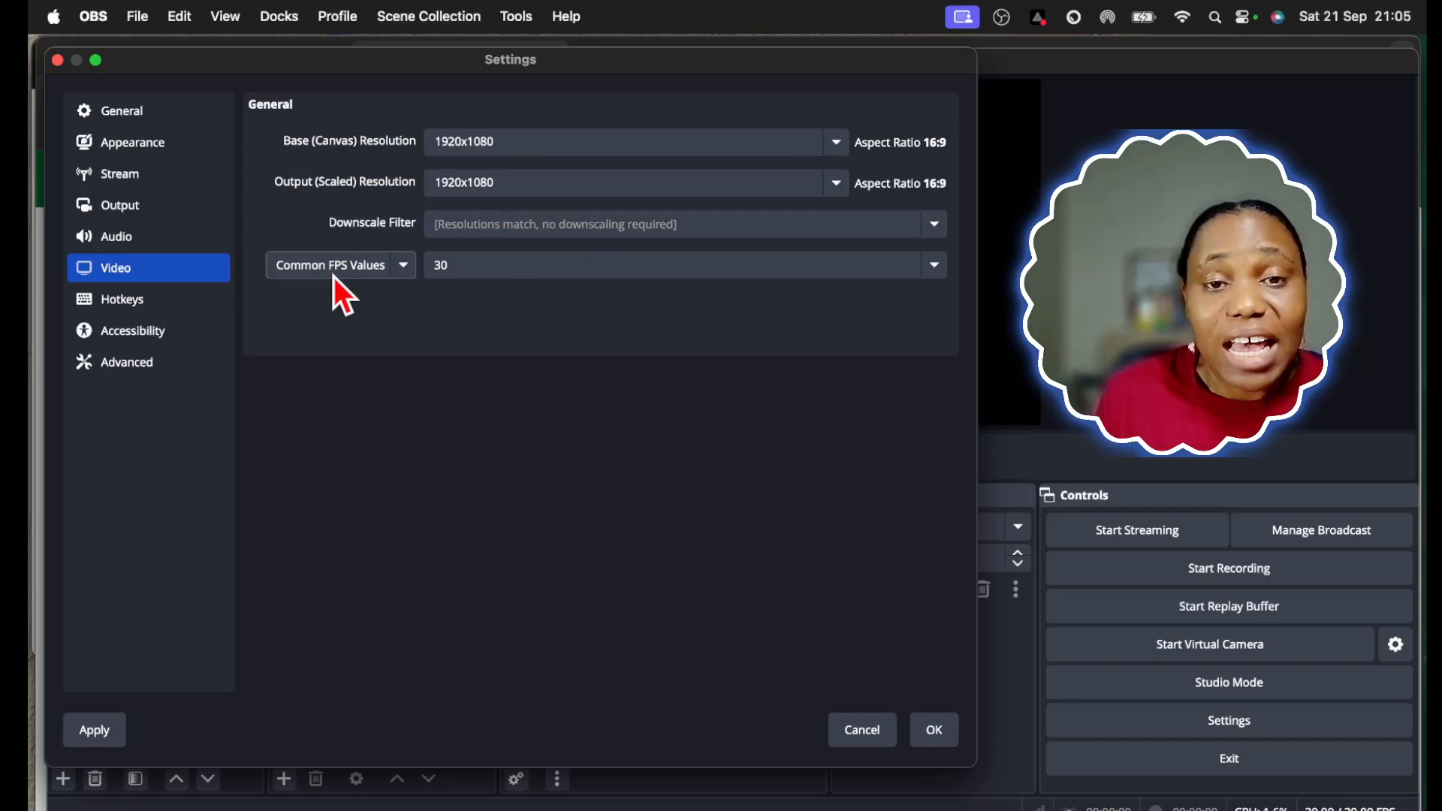
# Review the common FPS values and keep 30 selected for the video settings
pyautogui.click(506, 270)
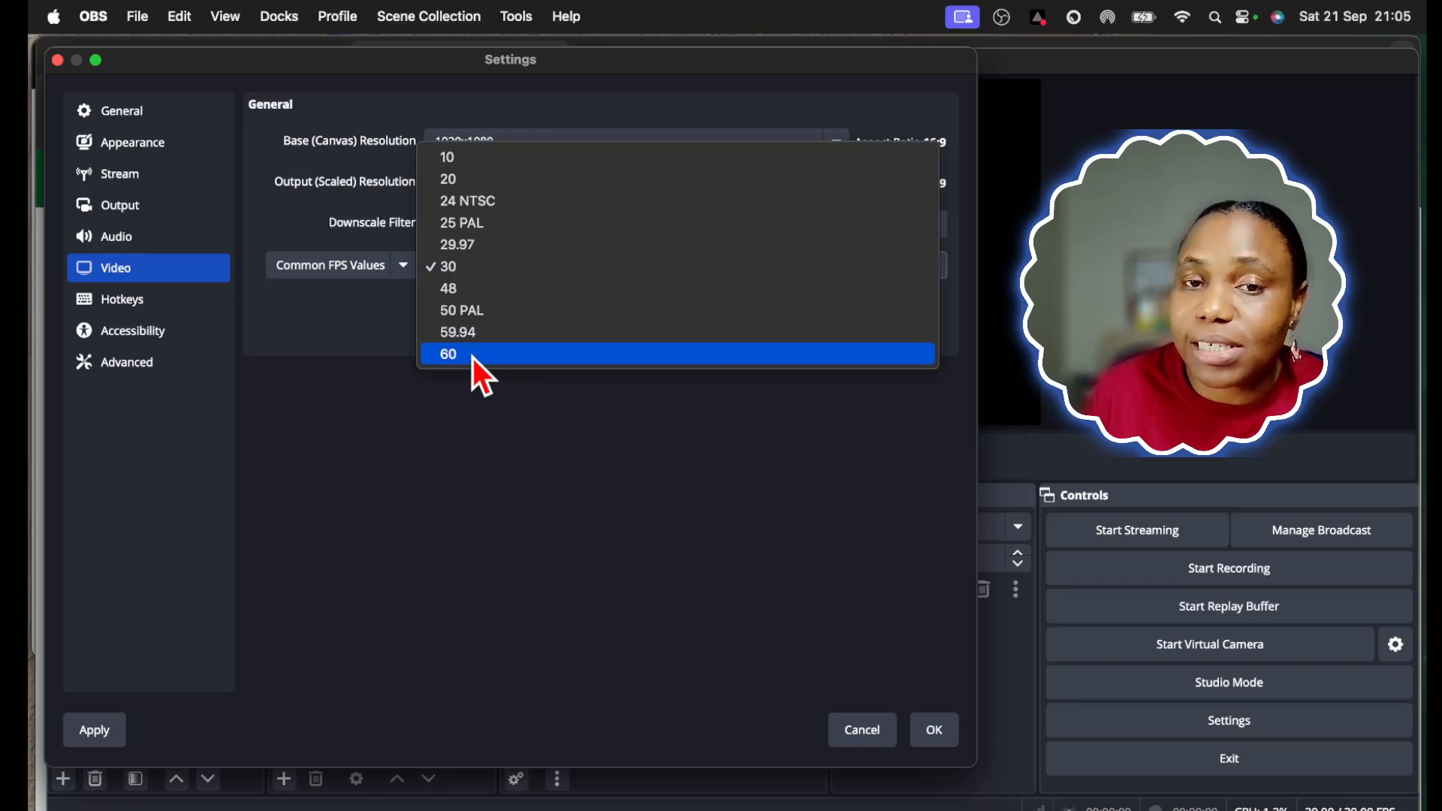
pyautogui.click(466, 269)
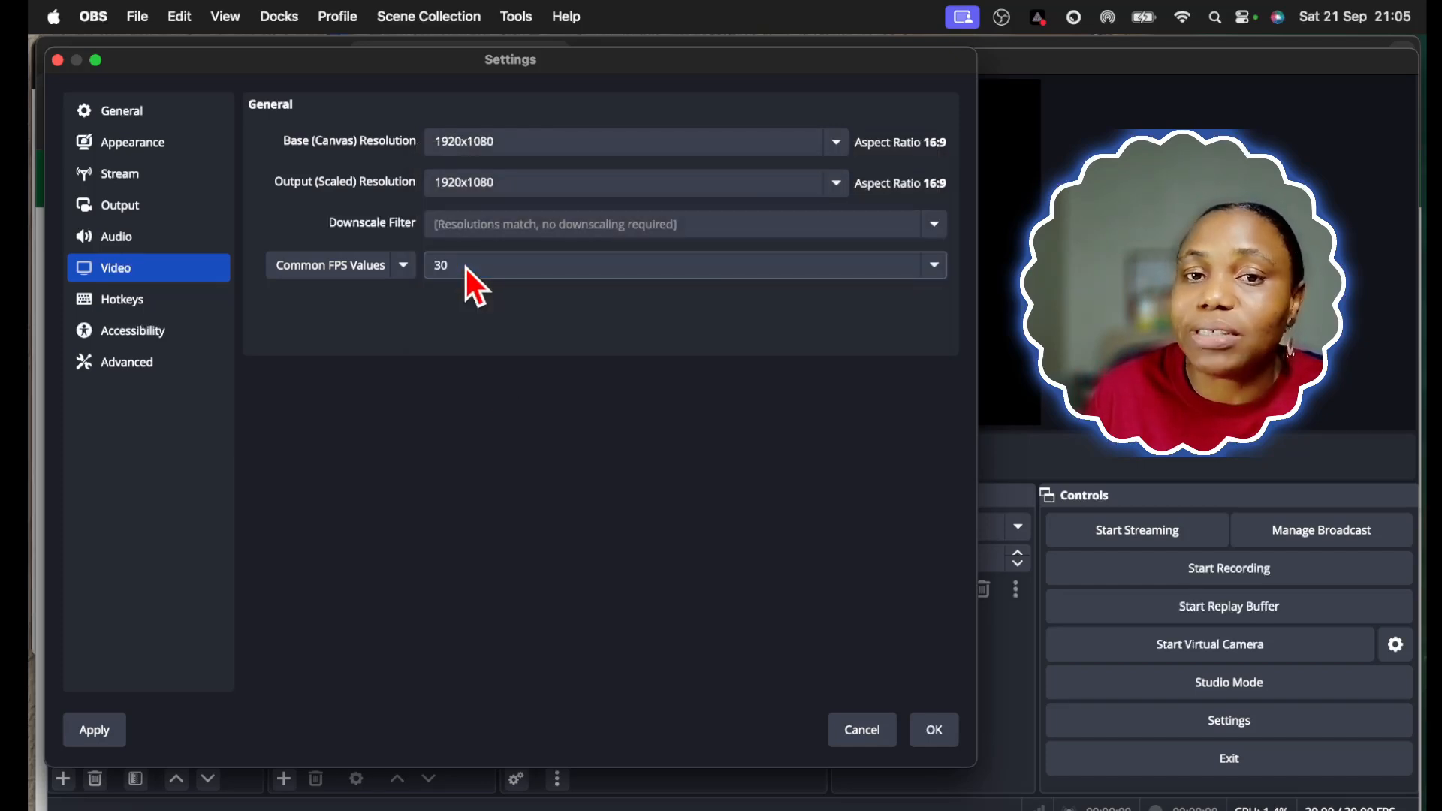
# Examine the advanced settings, including the video colour, recording, stream delay, automatic reconnect and network options
pyautogui.click(138, 366)
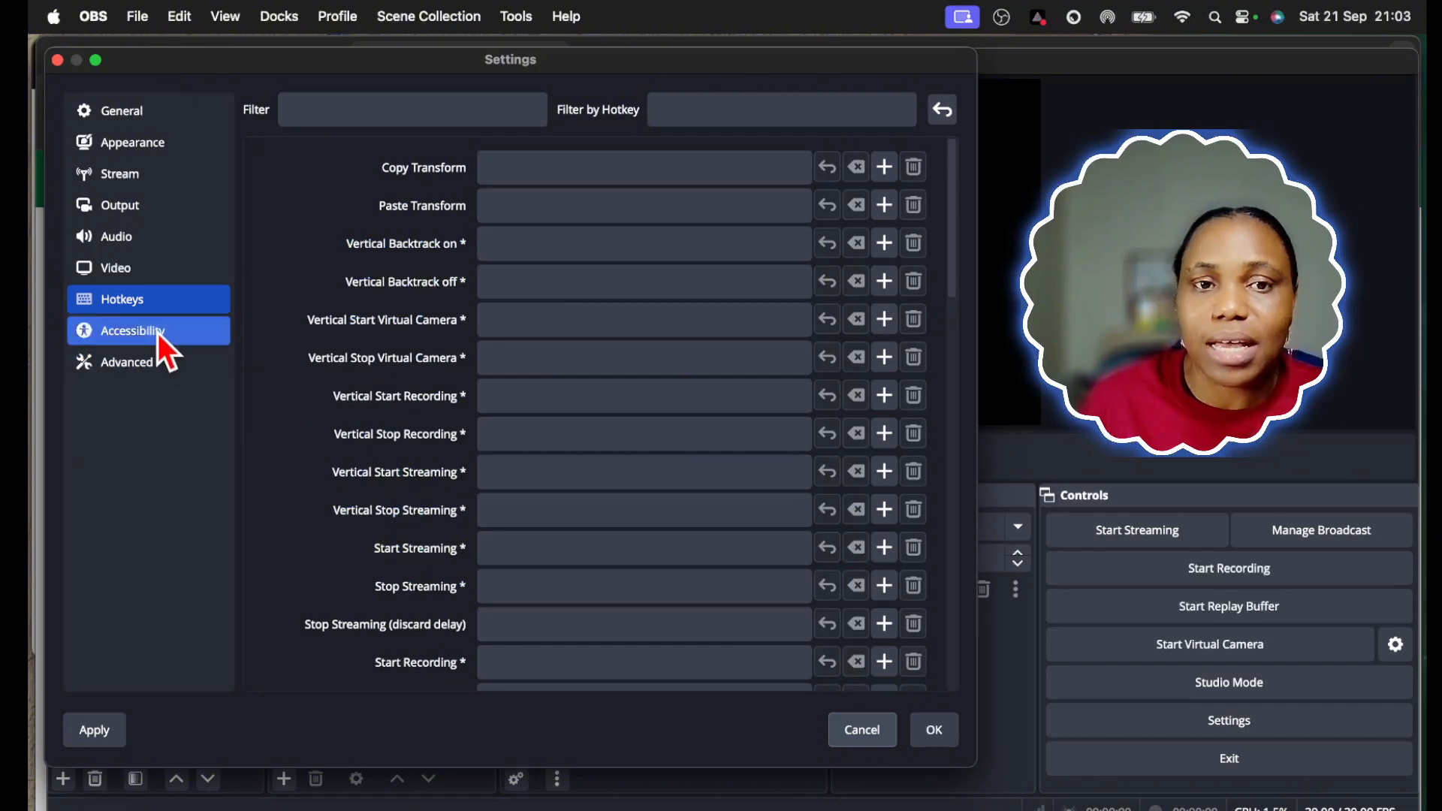
pyautogui.click(156, 336)
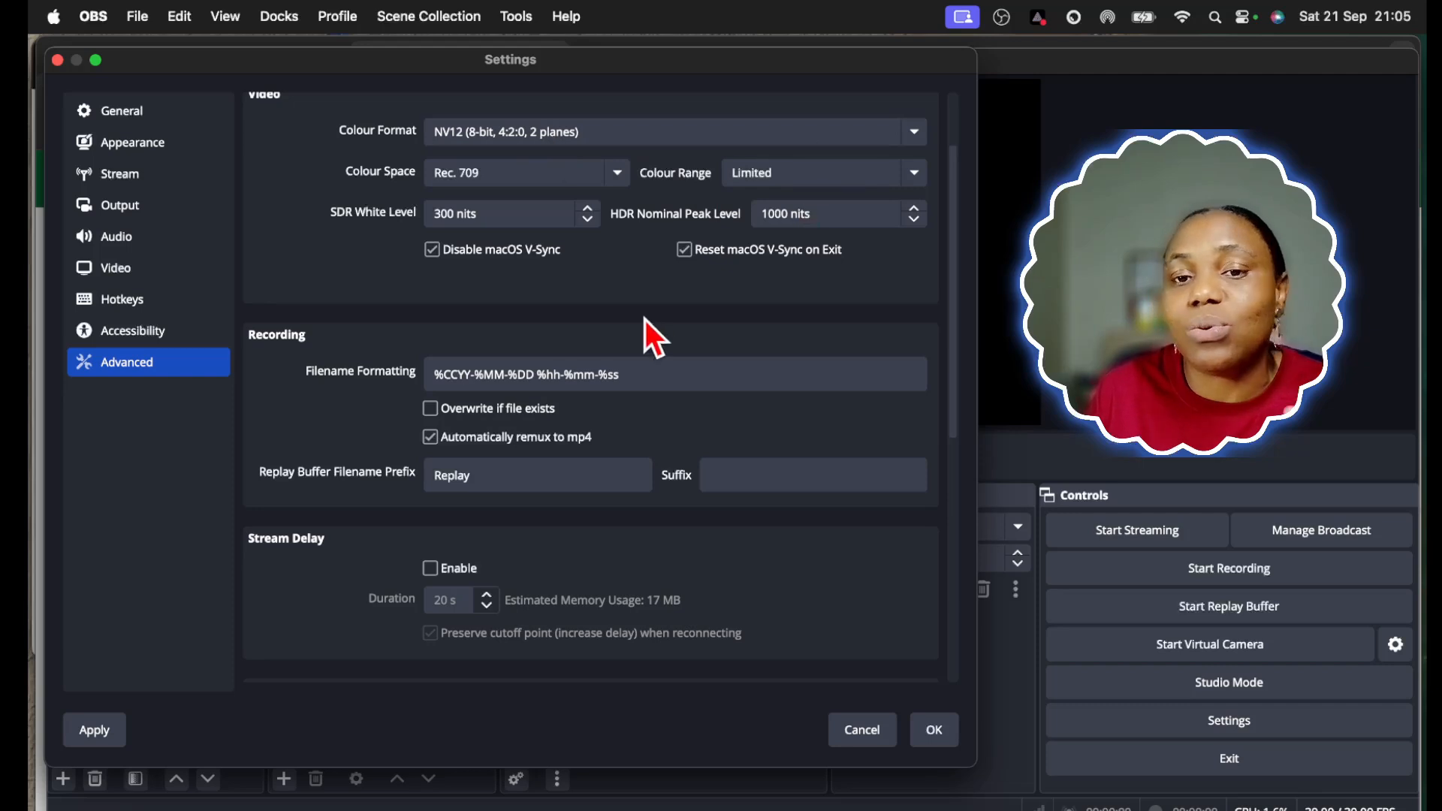
pyautogui.scroll(-10, 701, 304)
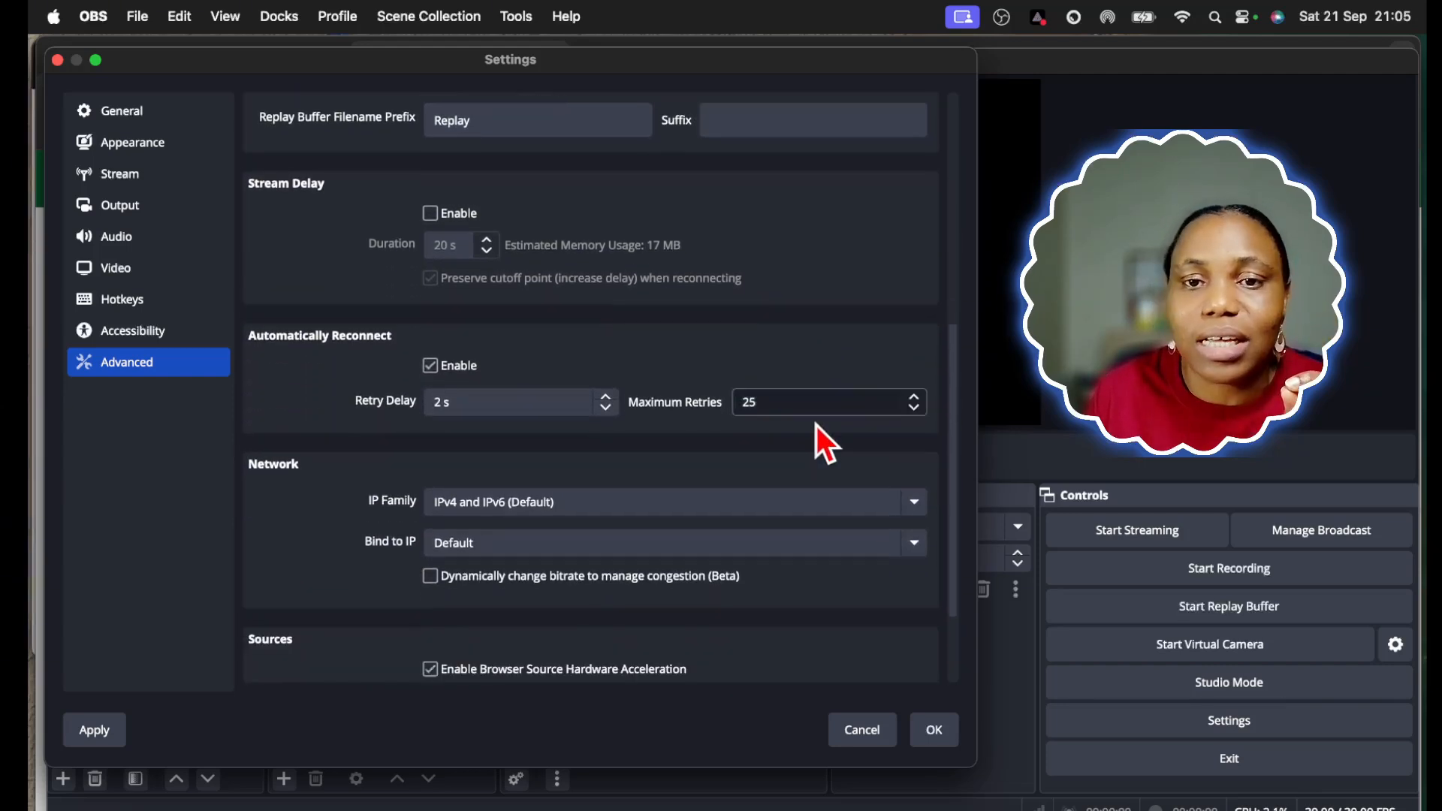
pyautogui.scroll(4, 732, 542)
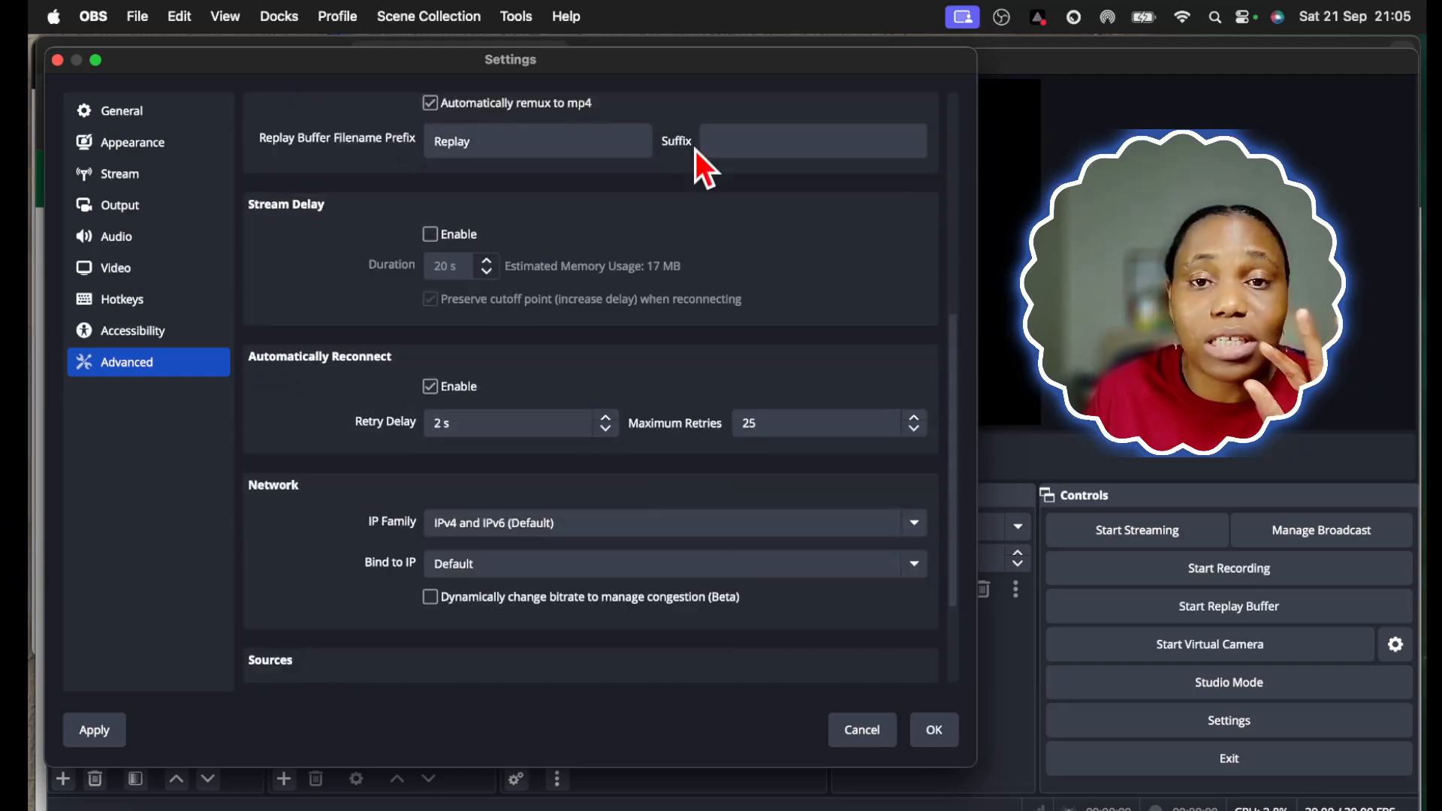
pyautogui.scroll(1, 694, 202)
pyautogui.scroll(5, 680, 241)
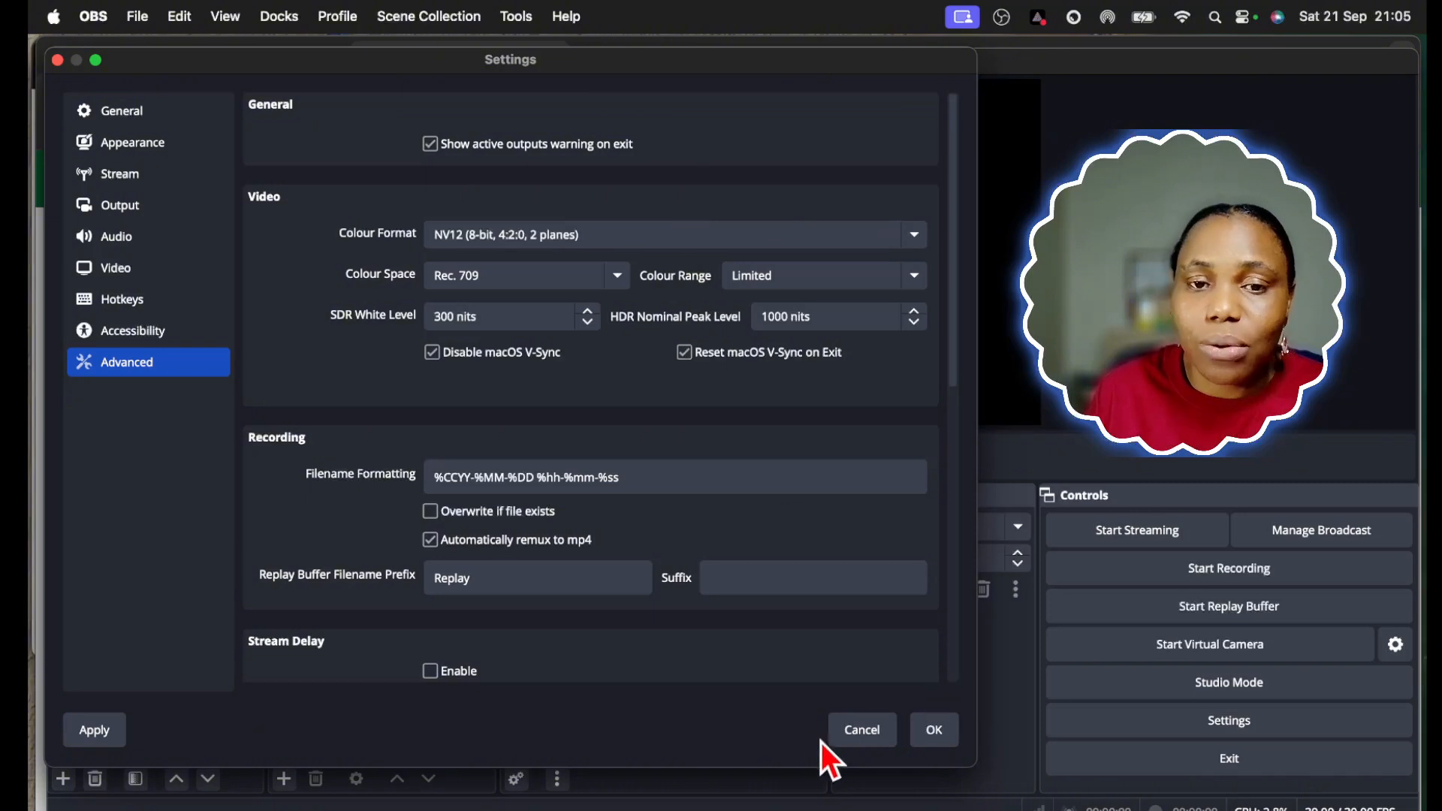
# Apply the configured streaming settings and close the settings window
pyautogui.click(97, 733)
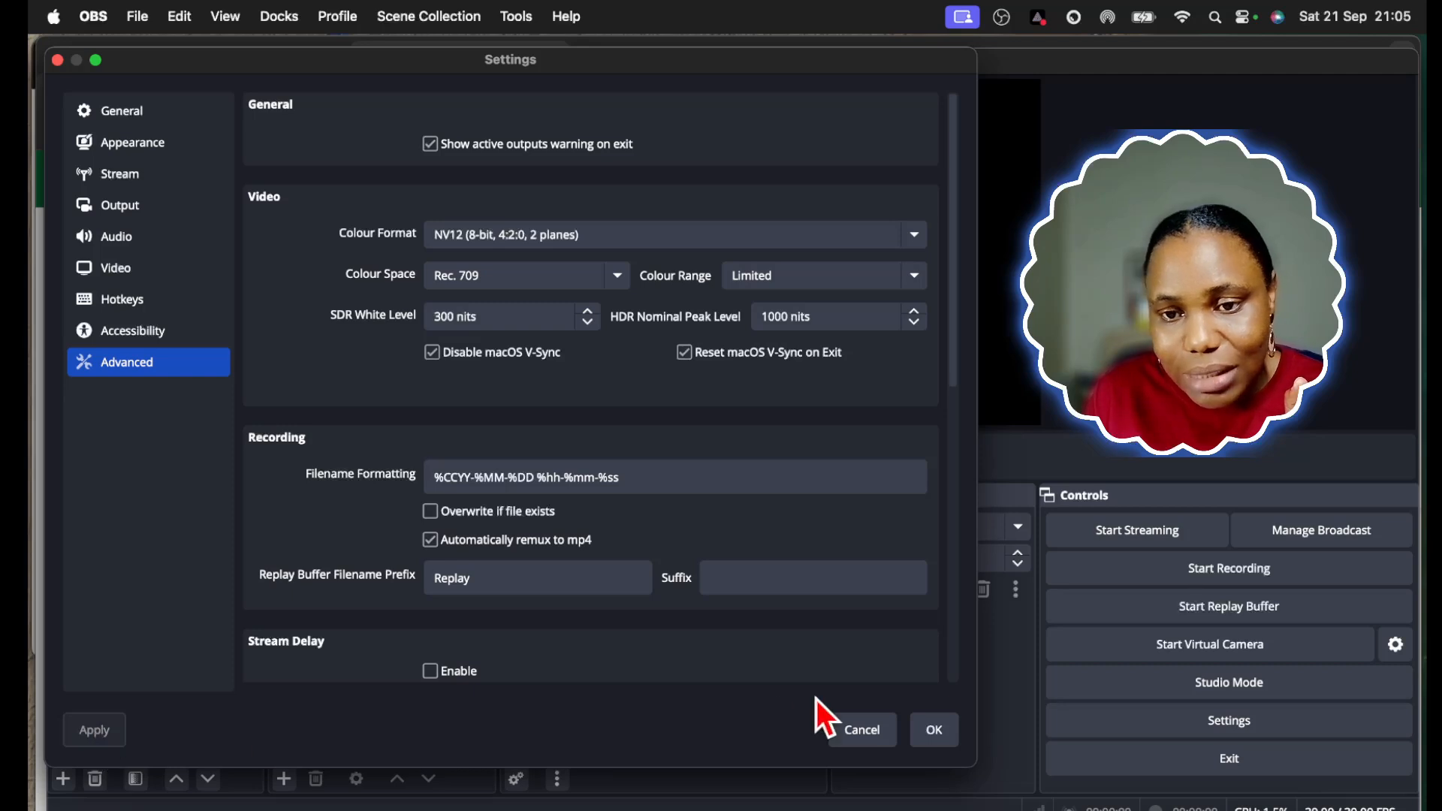
pyautogui.click(936, 731)
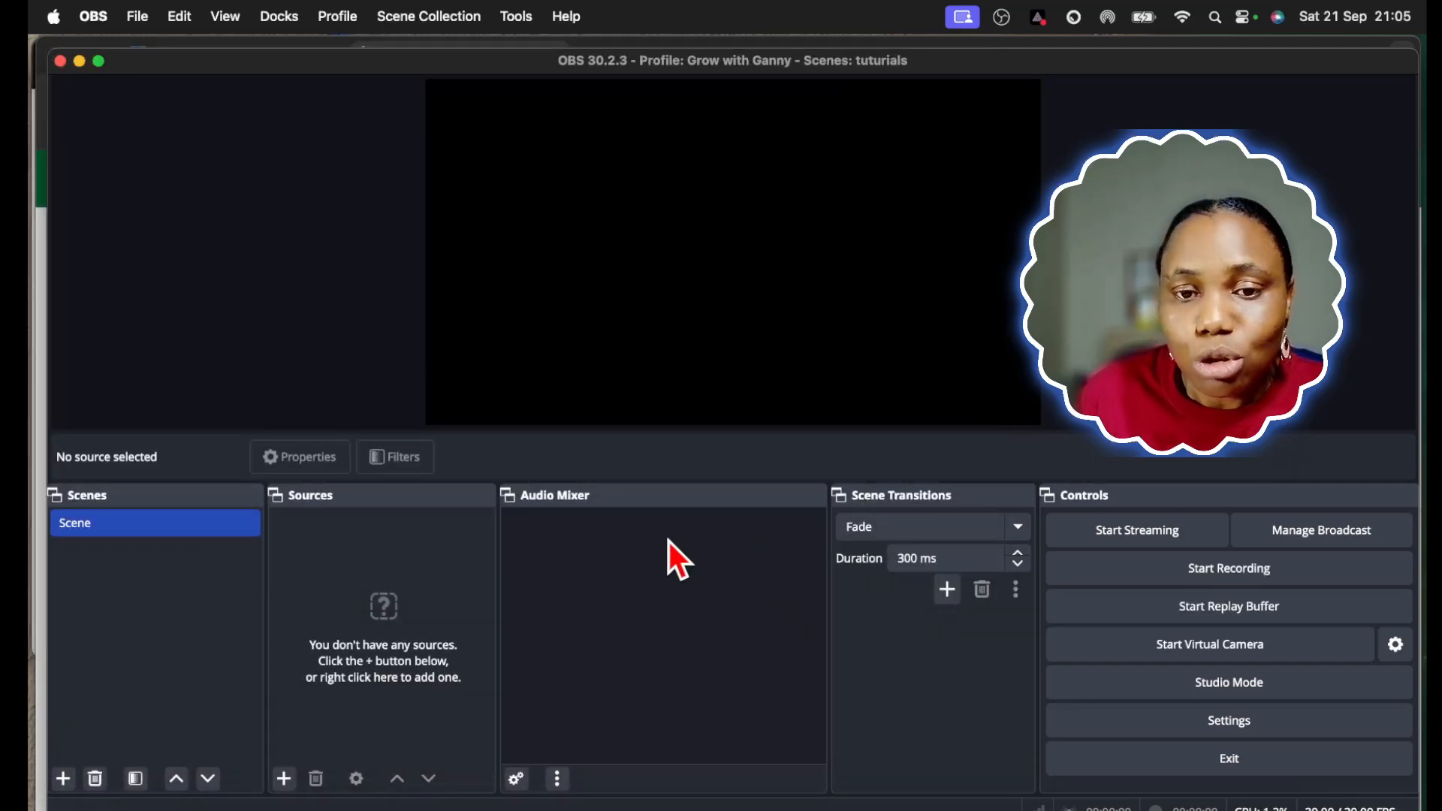
# Examine the privacy and category options in the YouTube broadcast setup, then leave it without creating a broadcast
pyautogui.click(1300, 532)
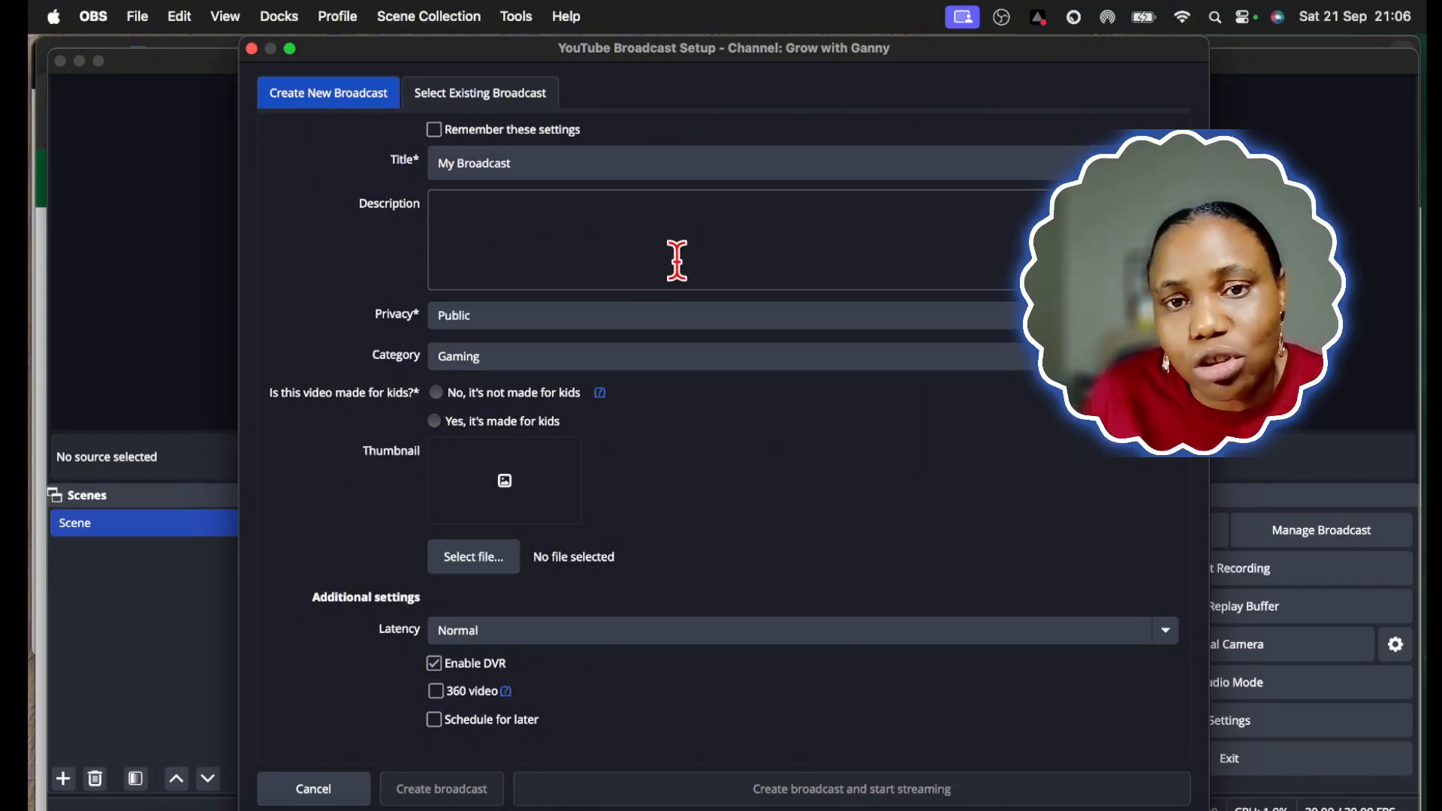
pyautogui.click(538, 318)
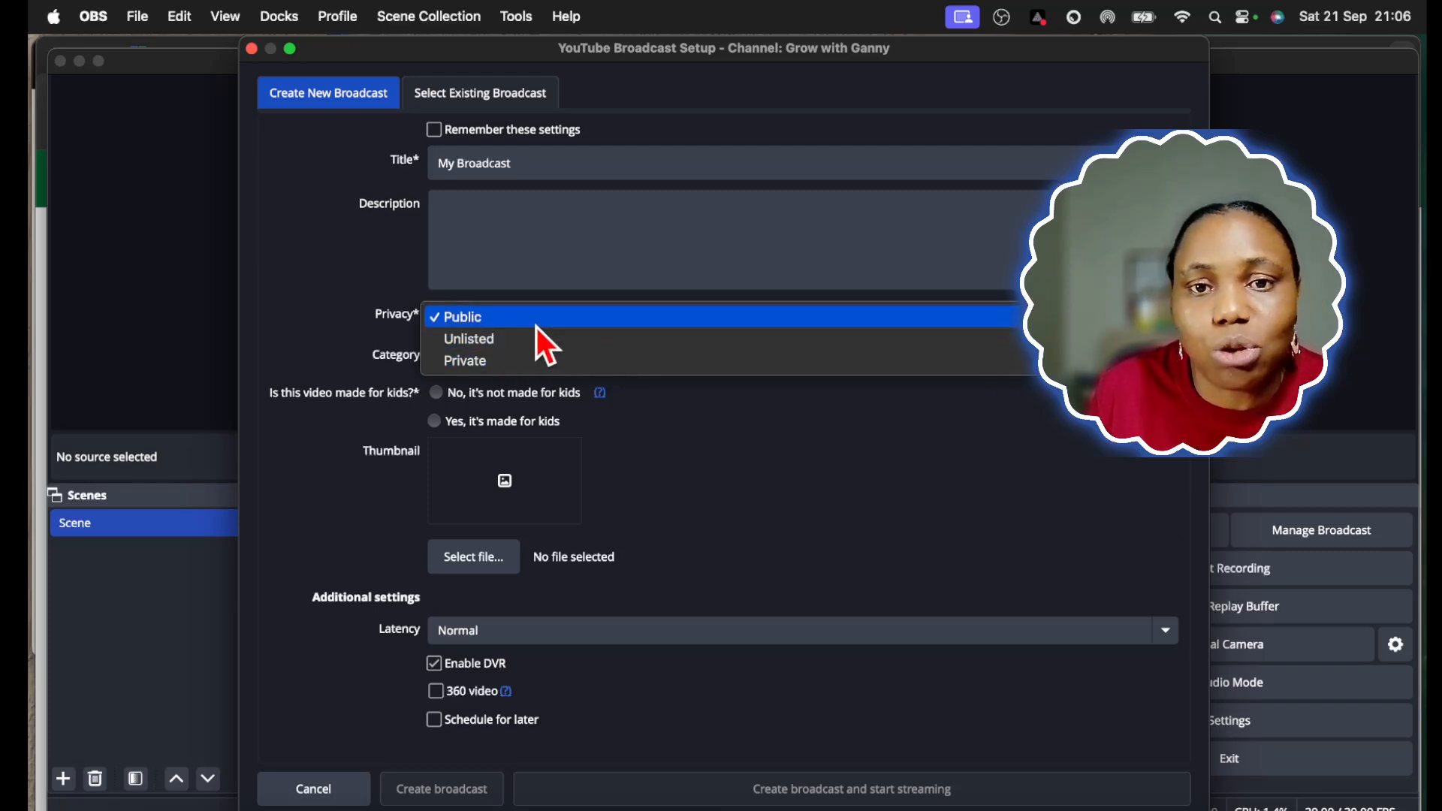
pyautogui.click(540, 326)
pyautogui.click(503, 363)
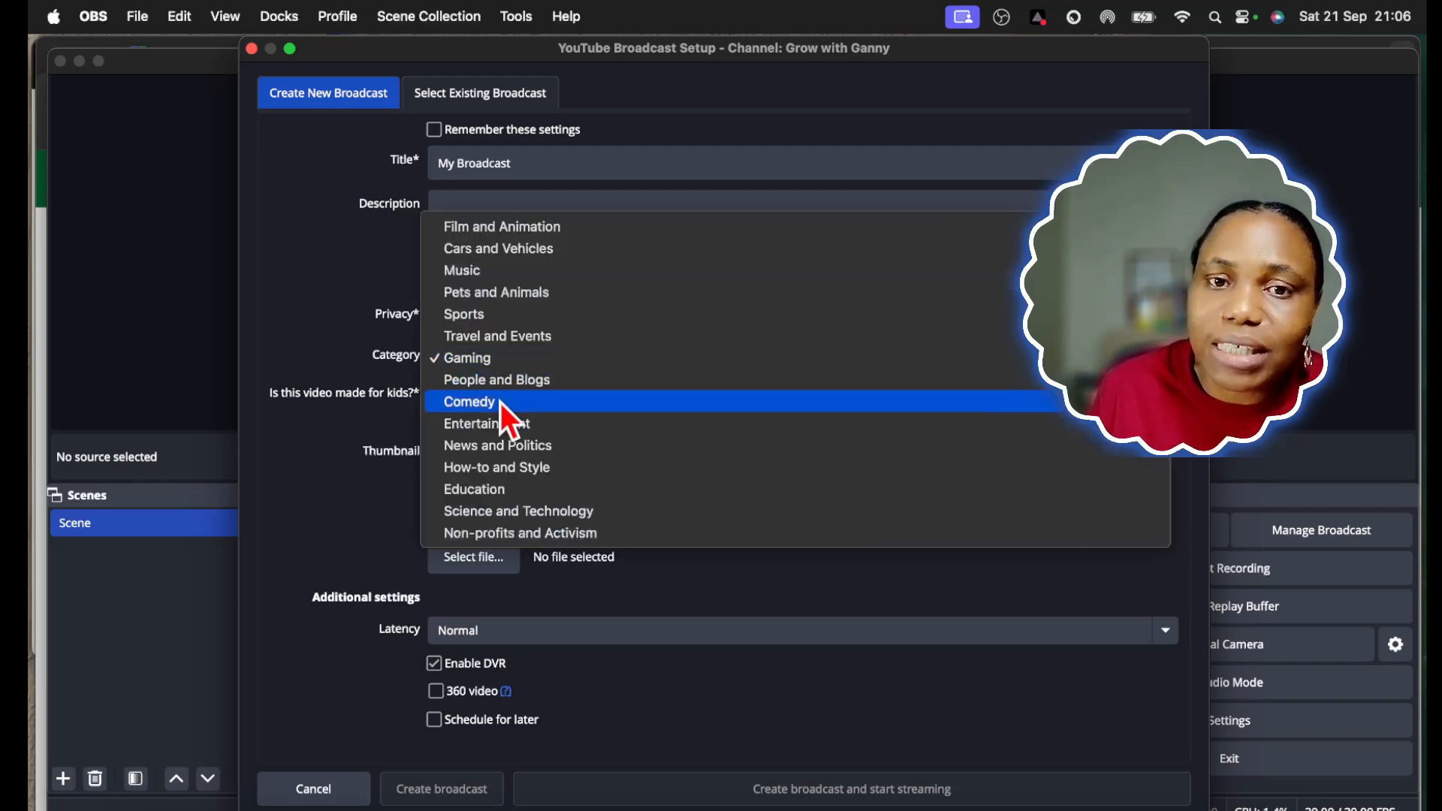
pyautogui.click(448, 368)
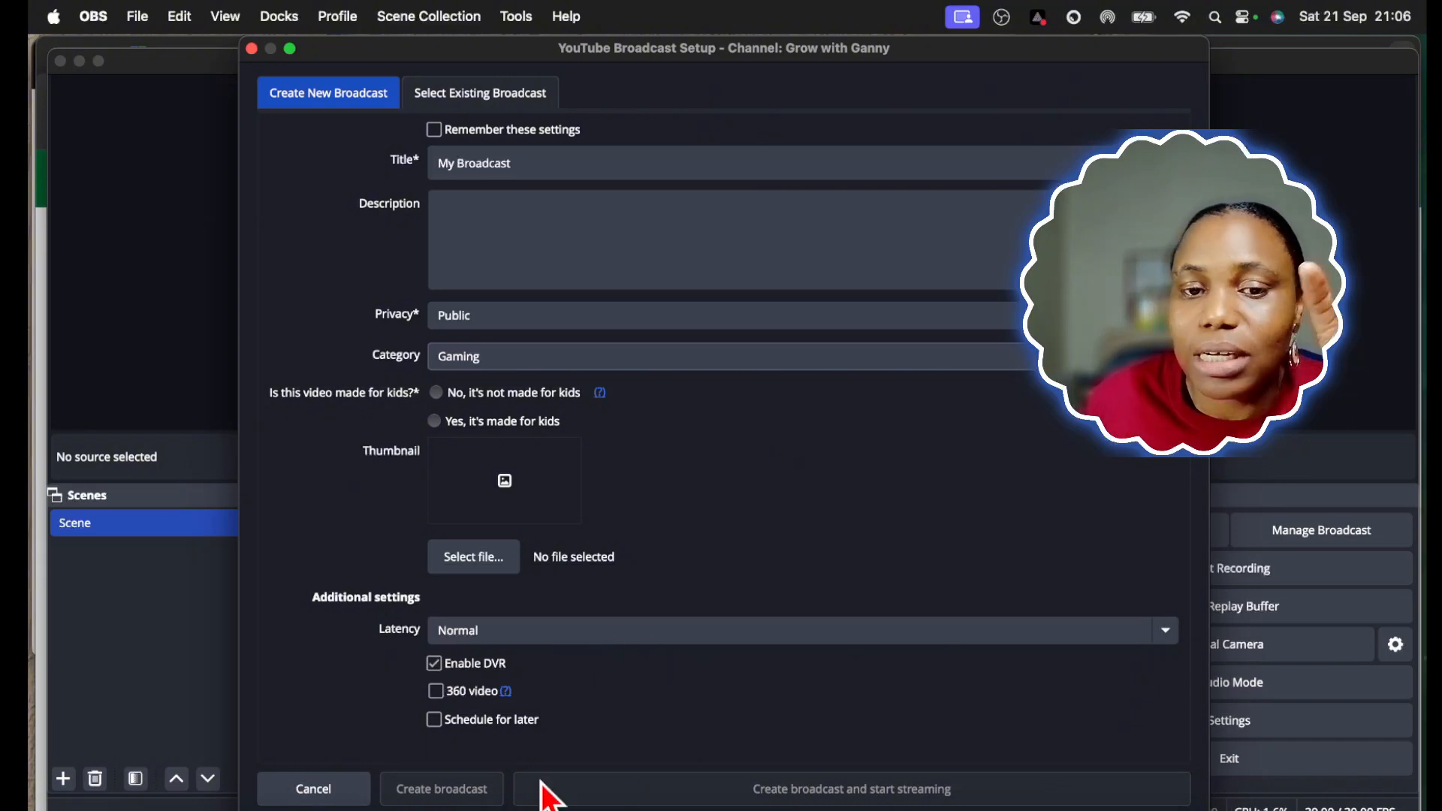
pyautogui.click(314, 790)
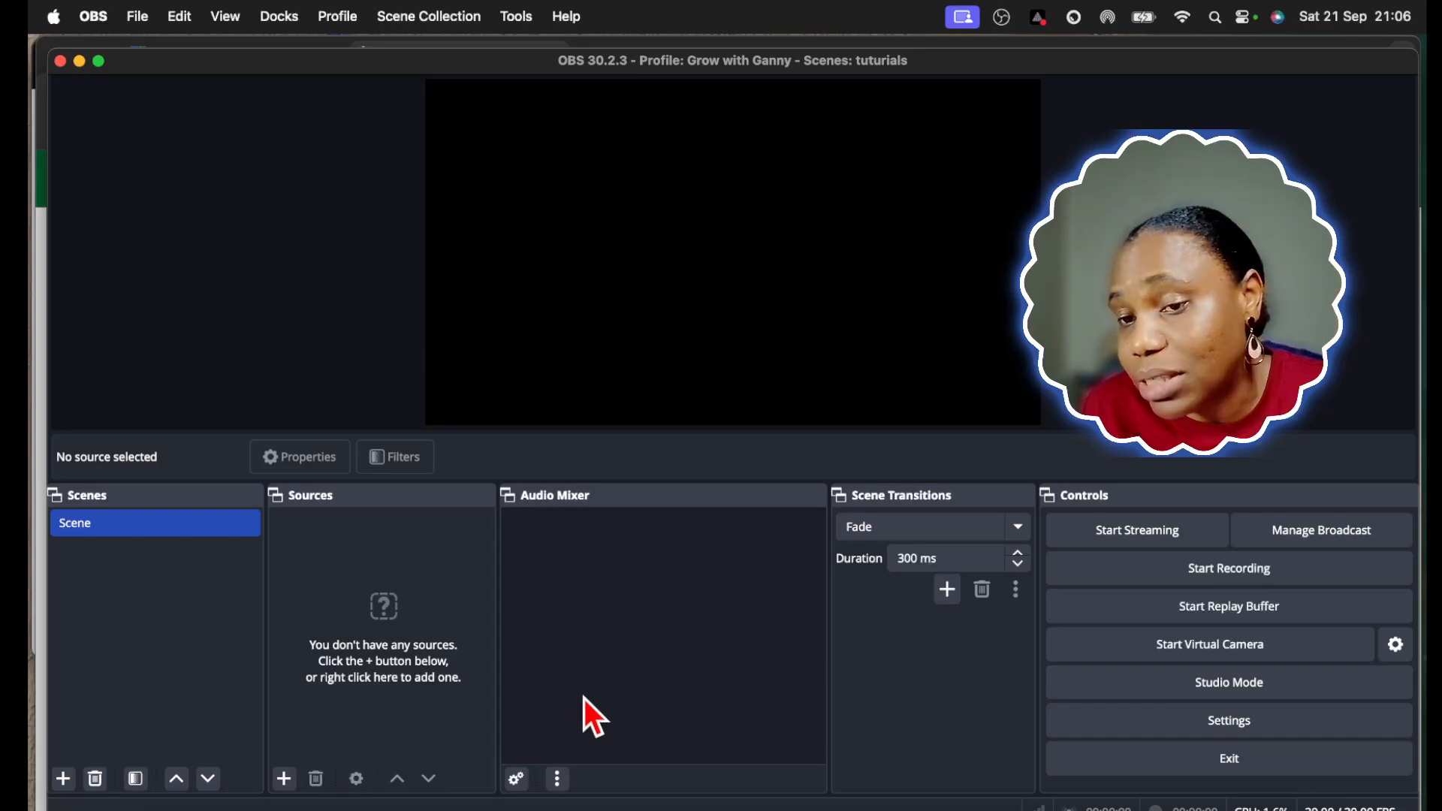